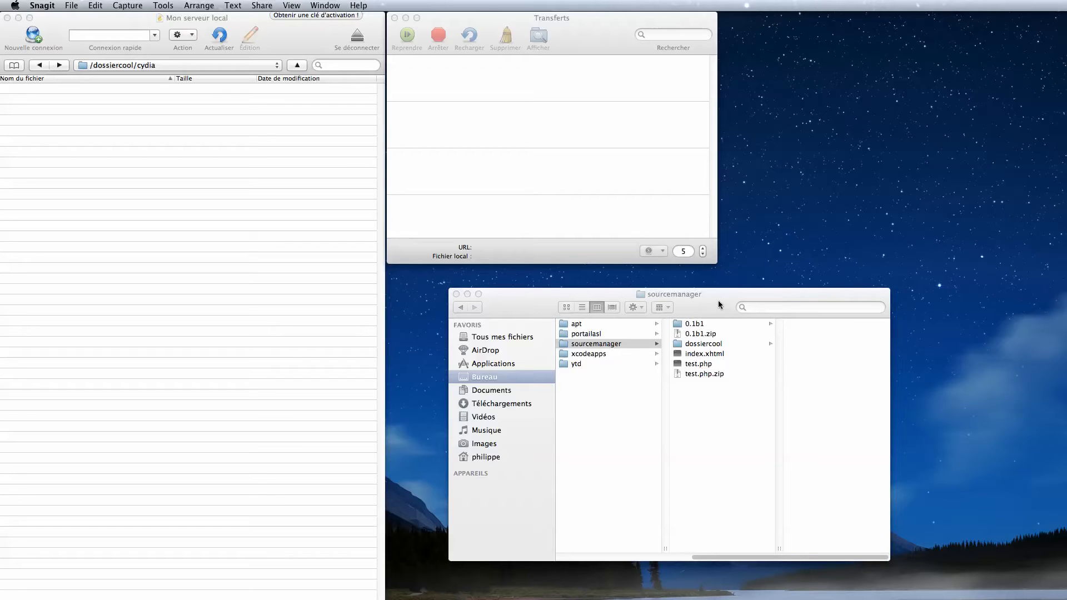
Step: Upload test.php (321 B) from the sourcemanager folder into the server's /dossiercool/cydia folder
left_click(699, 368)
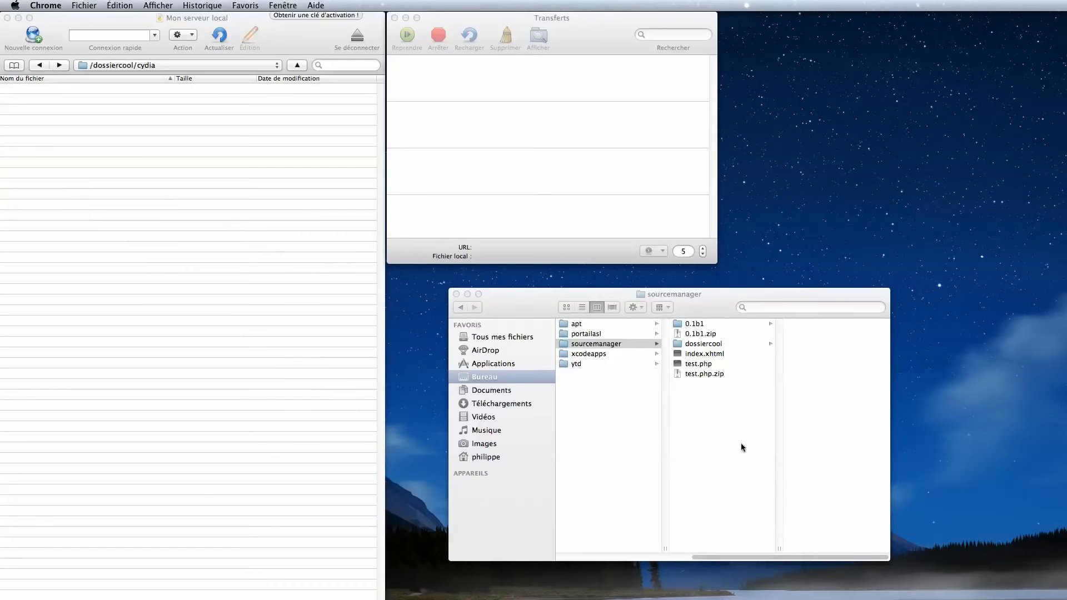
left_click(709, 388)
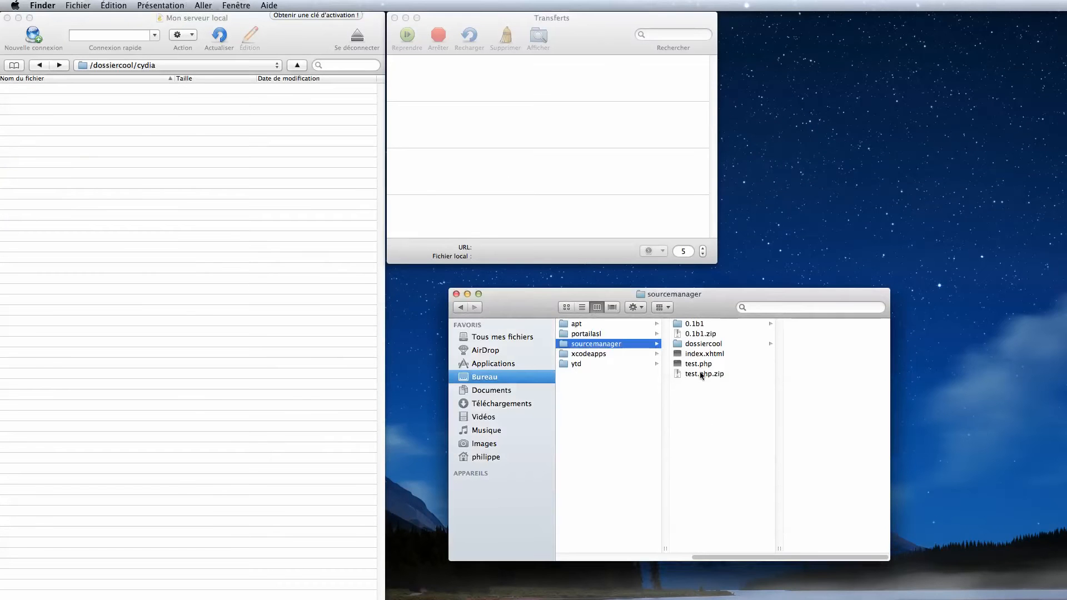
left_click(698, 365)
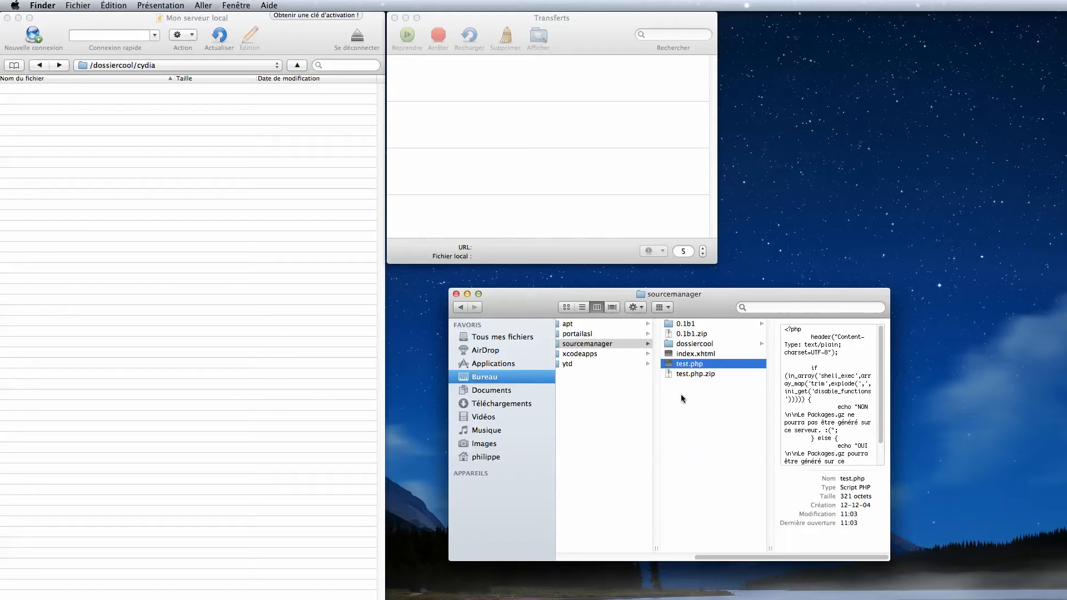
left_click_drag(716, 371, 257, 259)
left_click(456, 182)
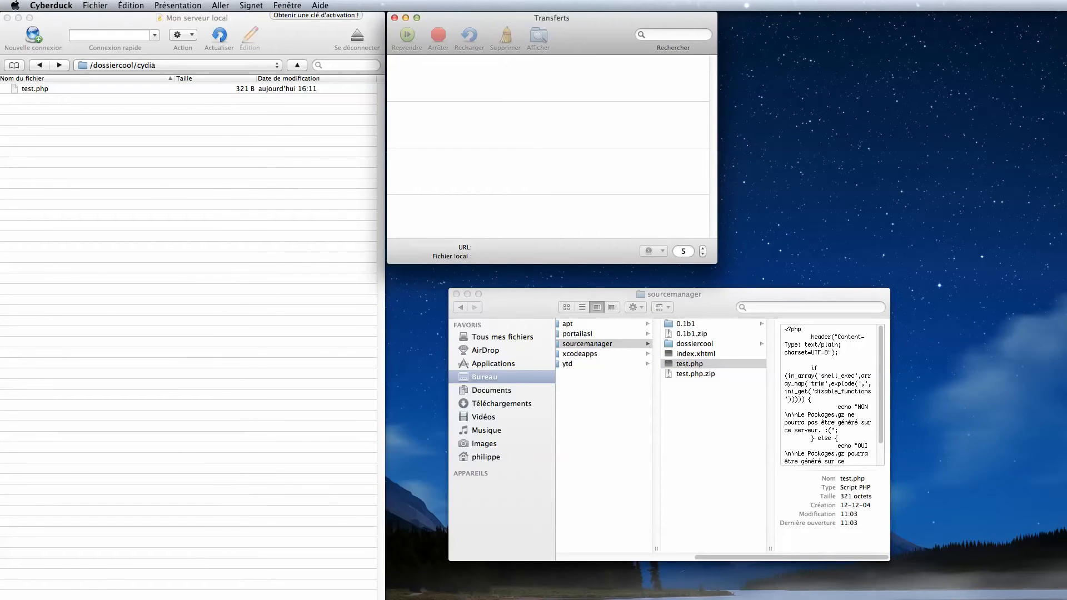
Step: Reload the Index of /dossiercool/cydia listing in Chrome
key("super+Tab")
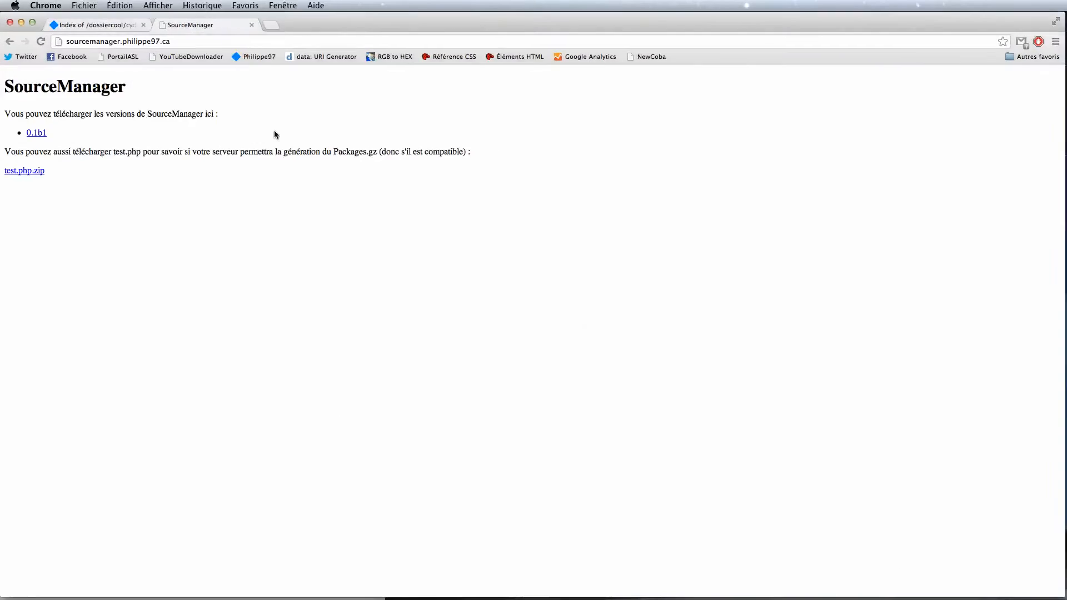
left_click(117, 27)
left_click(203, 43)
key("Return")
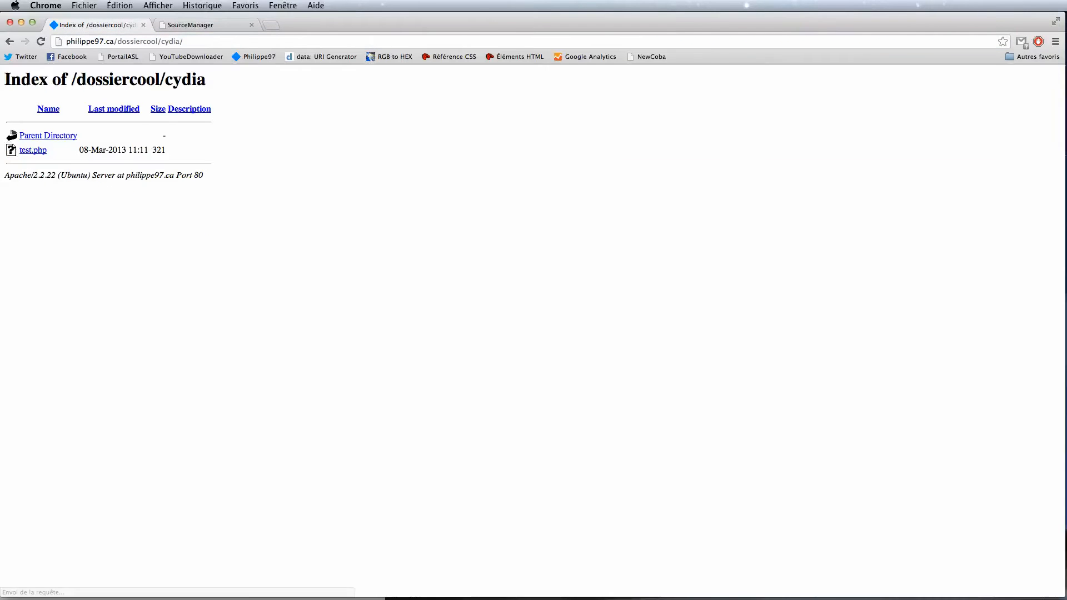
Step: Run test.php on the server, confirm it returns OUI, and minimize Chrome
left_click(34, 151)
left_click_drag(5, 71, 382, 122)
left_click(381, 122)
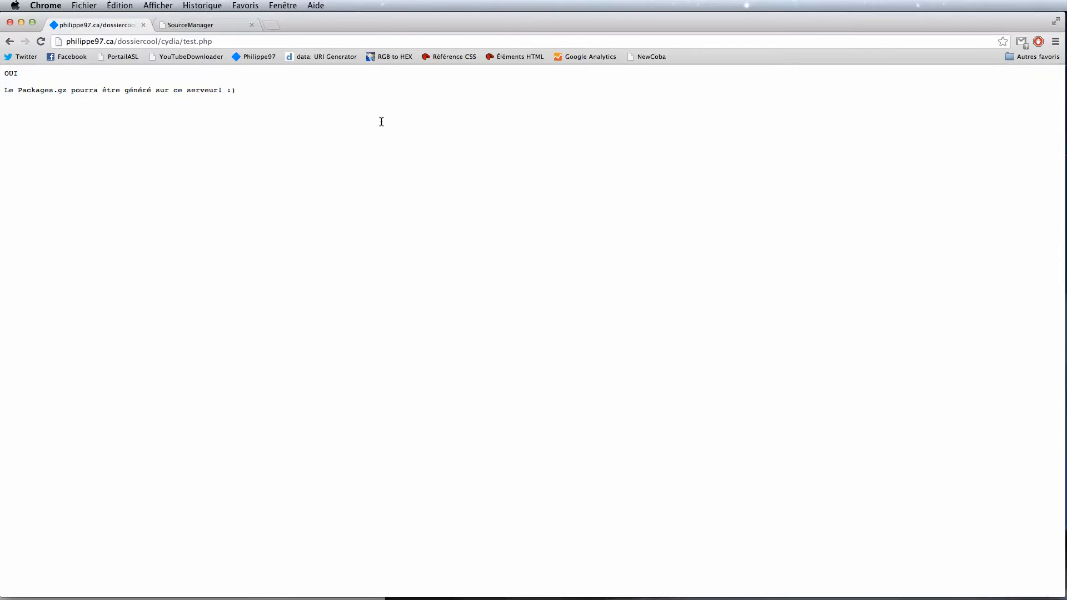
left_click(20, 23)
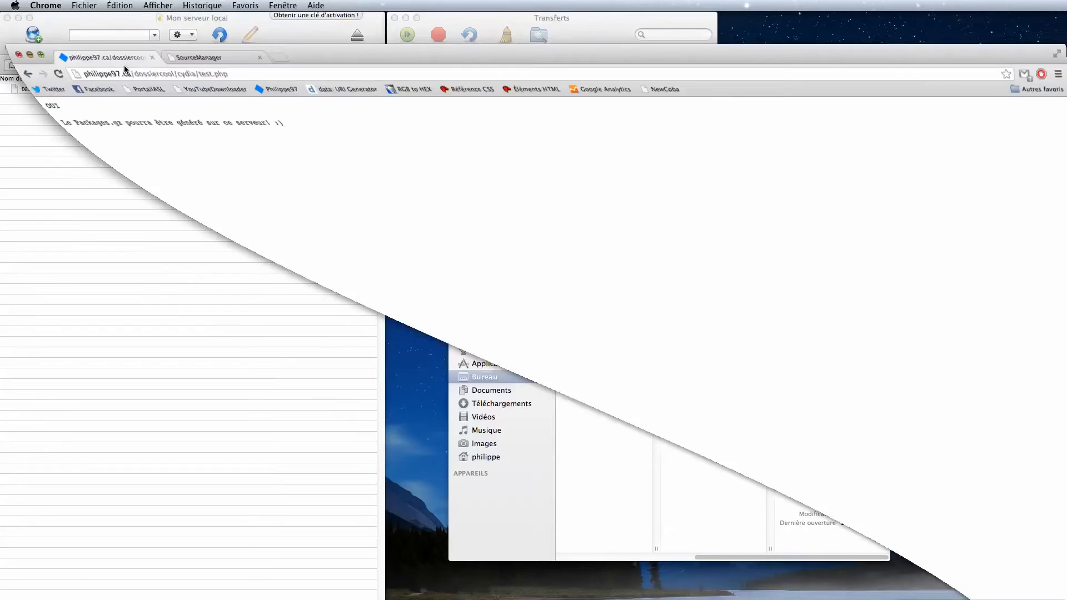
double_click(692, 365)
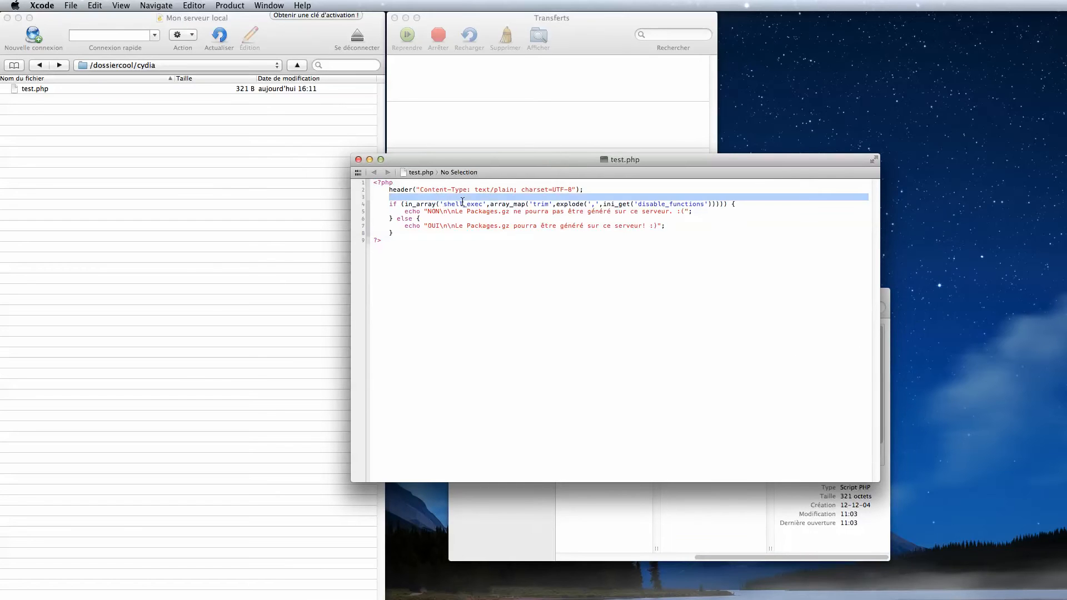
double_click(458, 204)
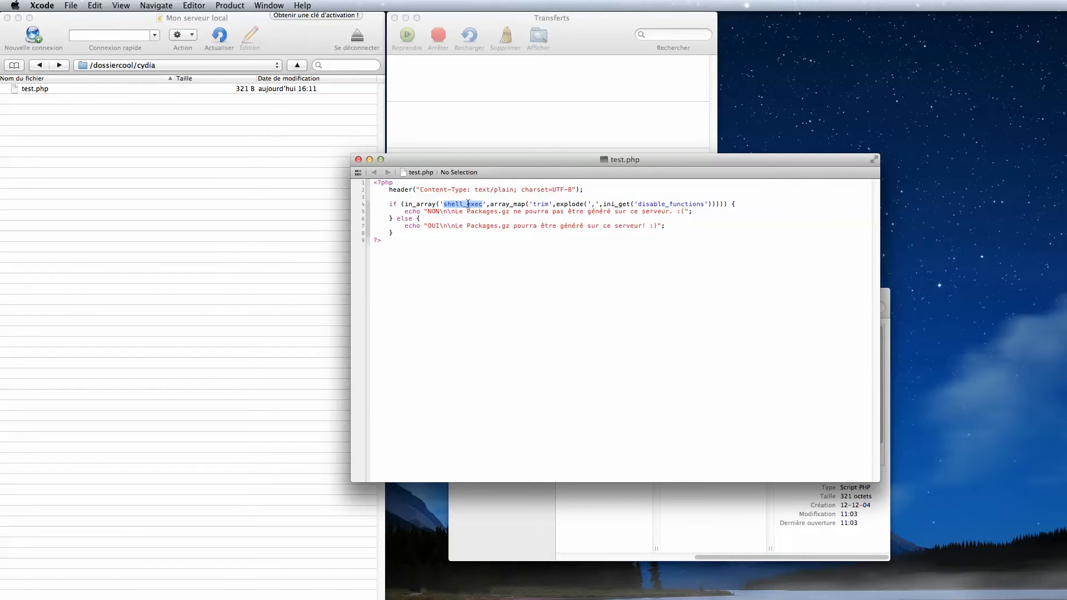
left_click(358, 160)
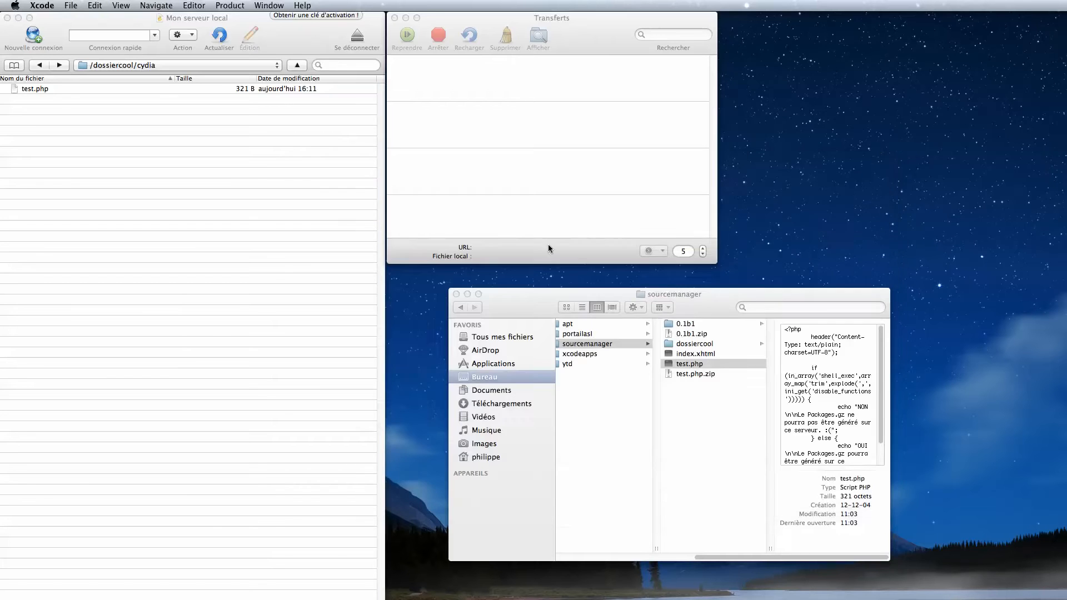
left_click(710, 473)
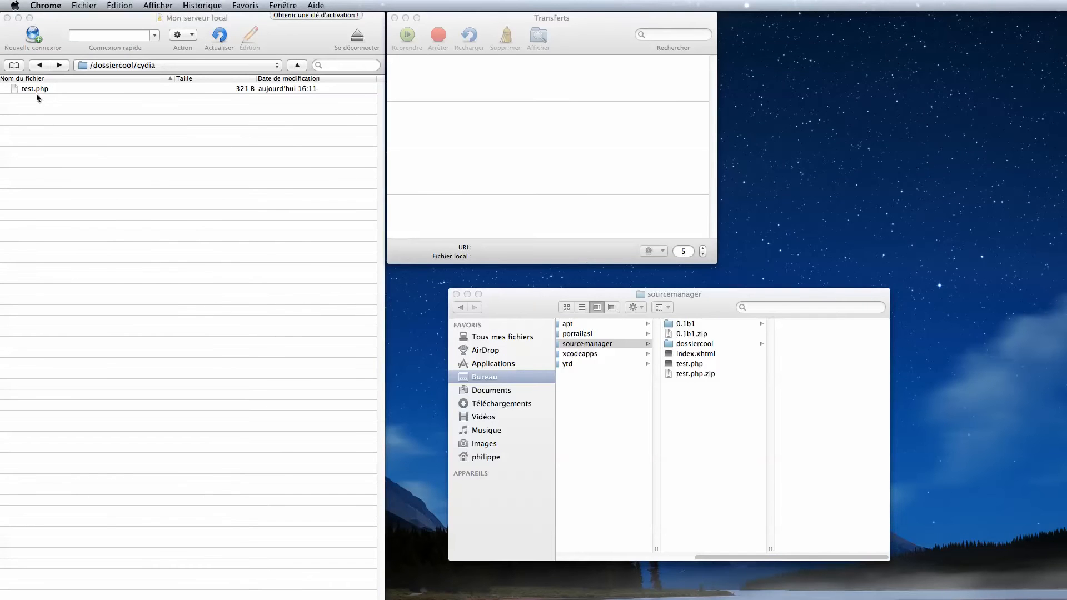
Step: Delete test.php from the server's /dossiercool/cydia folder
left_click(36, 93)
left_click(65, 91)
key("super+BackSpace")
key("Return")
Step: Glance at Chrome's SourceManager download page, then minimize the browser
left_click(711, 327)
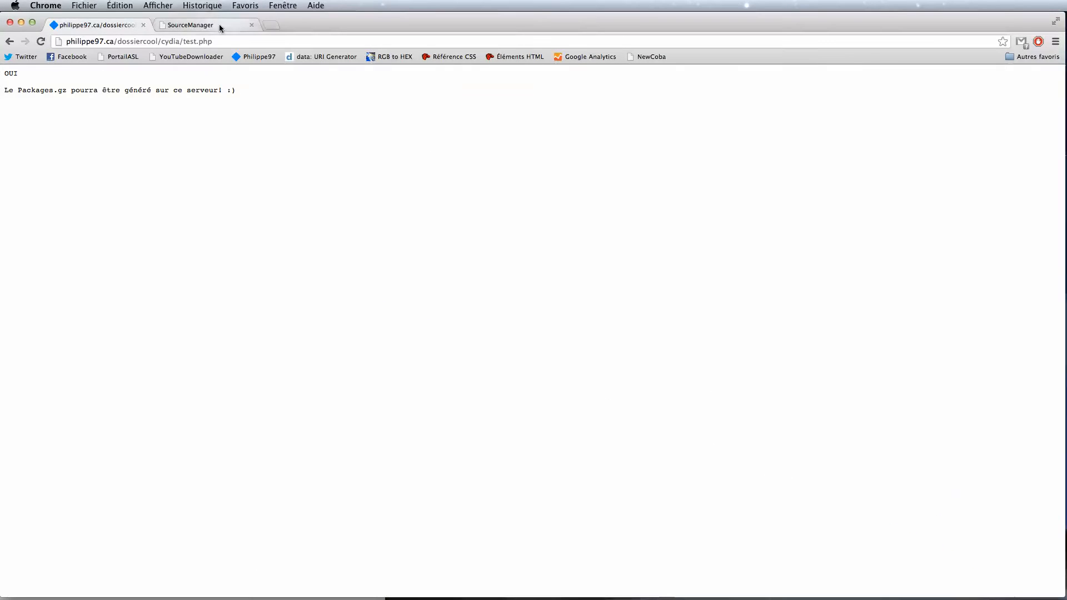
left_click(220, 28)
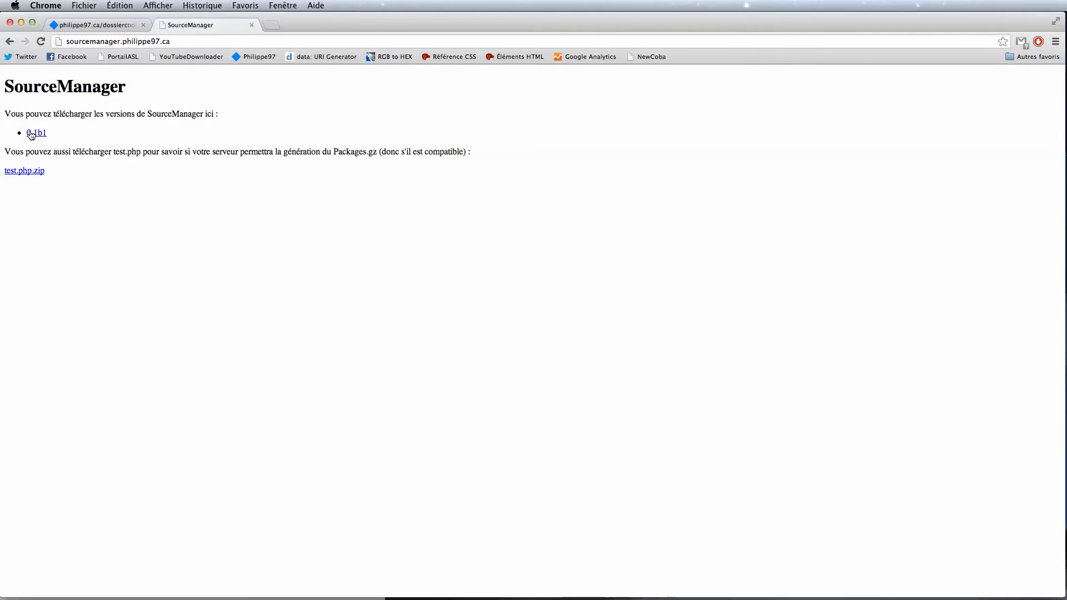
left_click(21, 23)
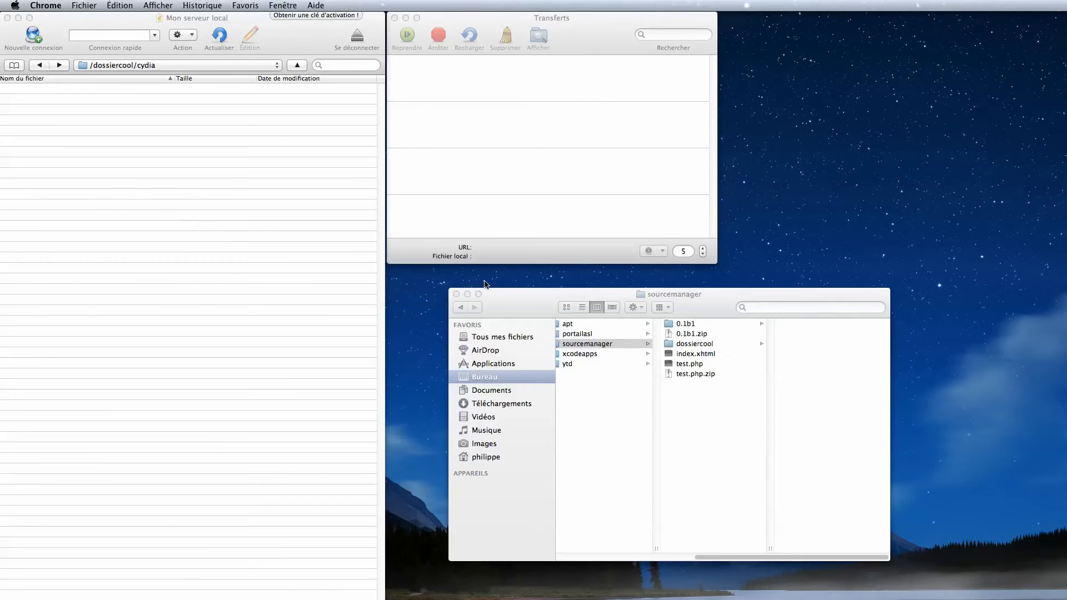
Step: Drag admin, api, debs, depiction and stats from 0.1b1 into /dossiercool/cydia and refresh the listing
left_click(730, 348)
left_click(703, 335)
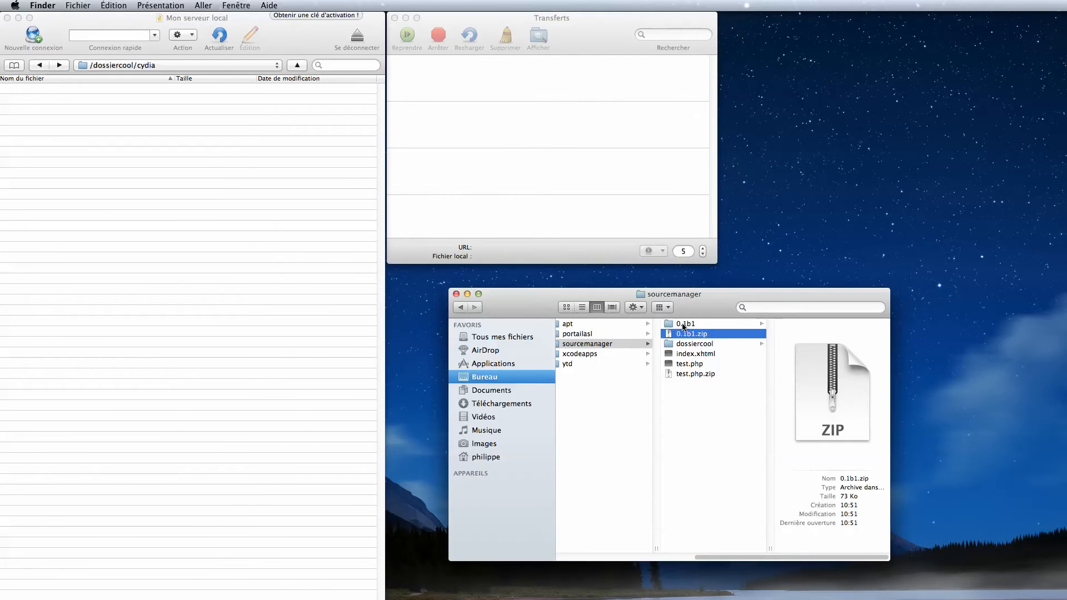
left_click(683, 325)
left_click_drag(817, 389, 796, 280)
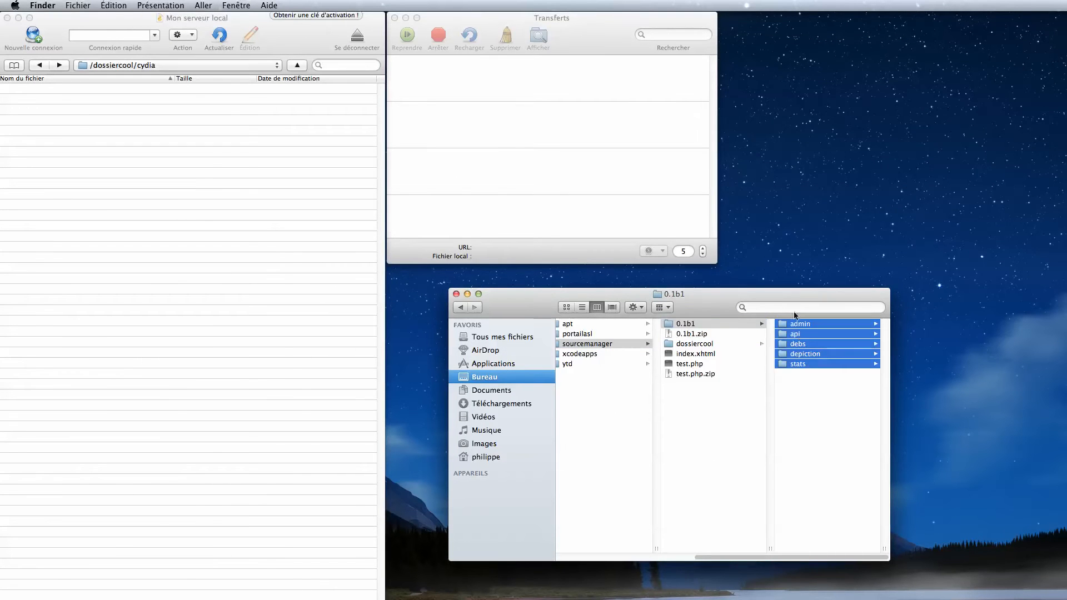
left_click(799, 386)
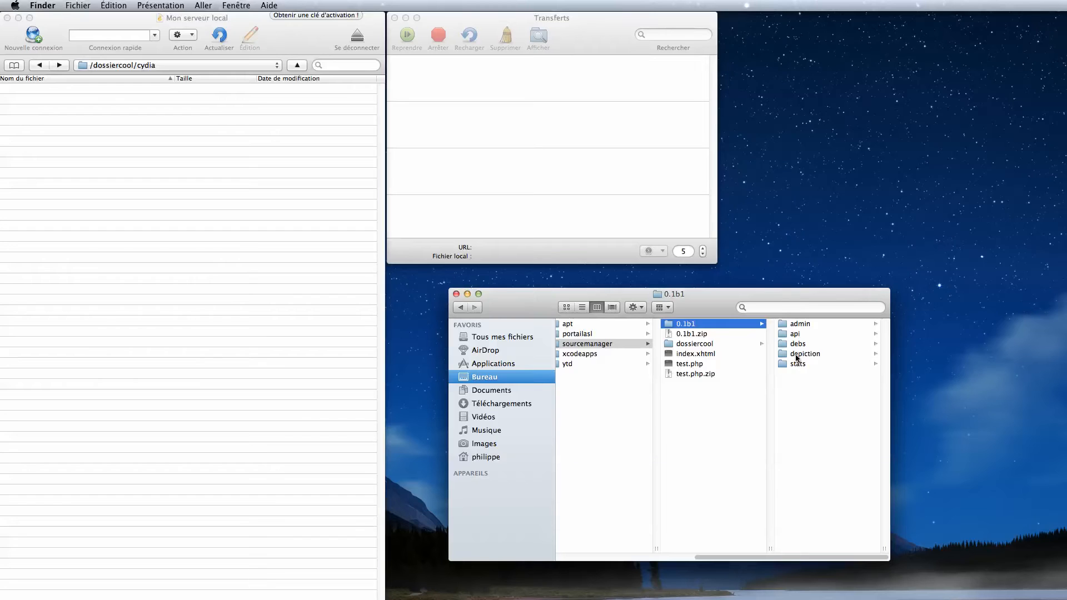
left_click(149, 88)
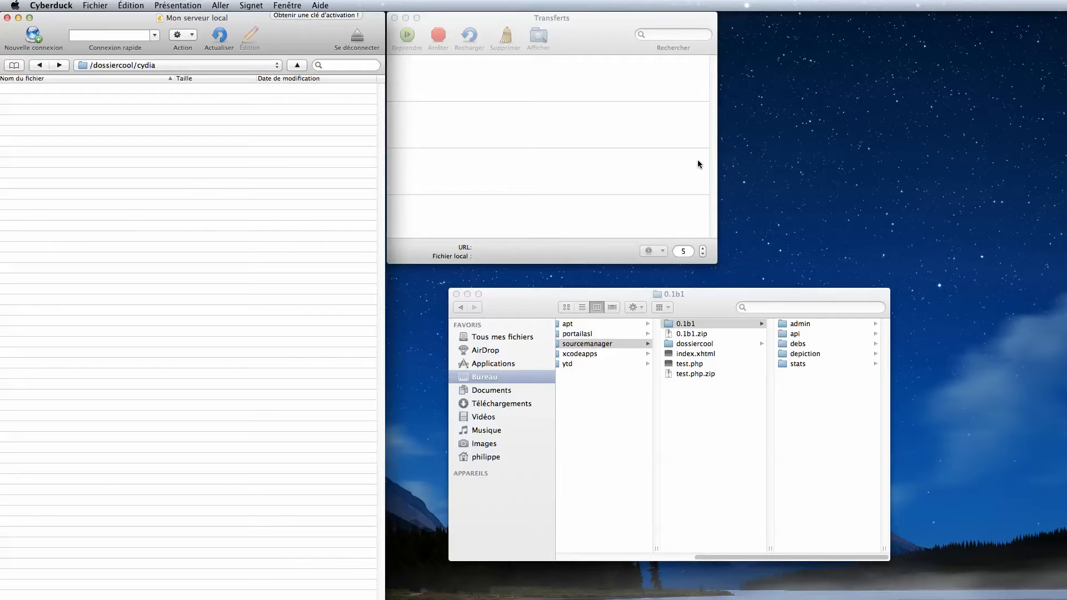
left_click(804, 422)
left_click_drag(830, 429, 259, 231)
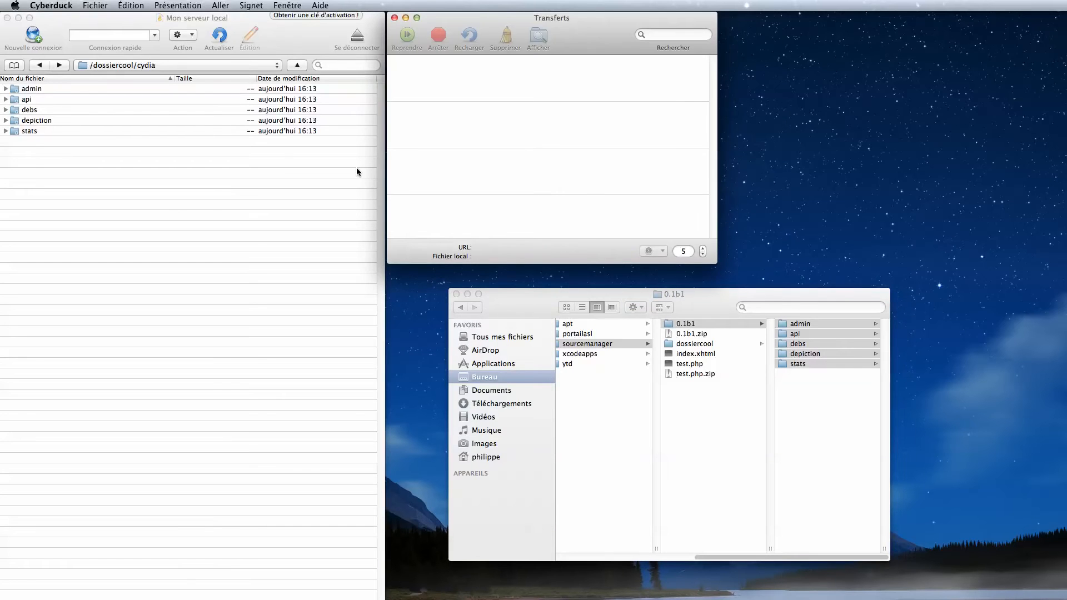
left_click(162, 202)
left_click(213, 39)
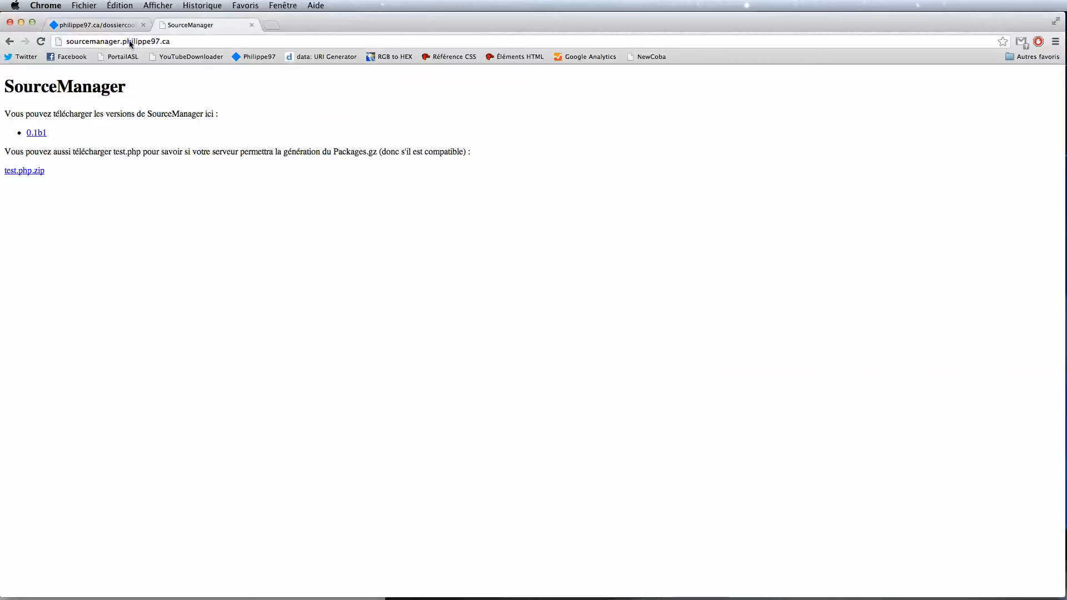
Step: Strip test.php from the address to reload the cydia listing, then open admin/ to reach config.php
left_click(105, 26)
left_click(174, 45)
left_click_drag(183, 42, 262, 41)
key("BackSpace")
key("Return")
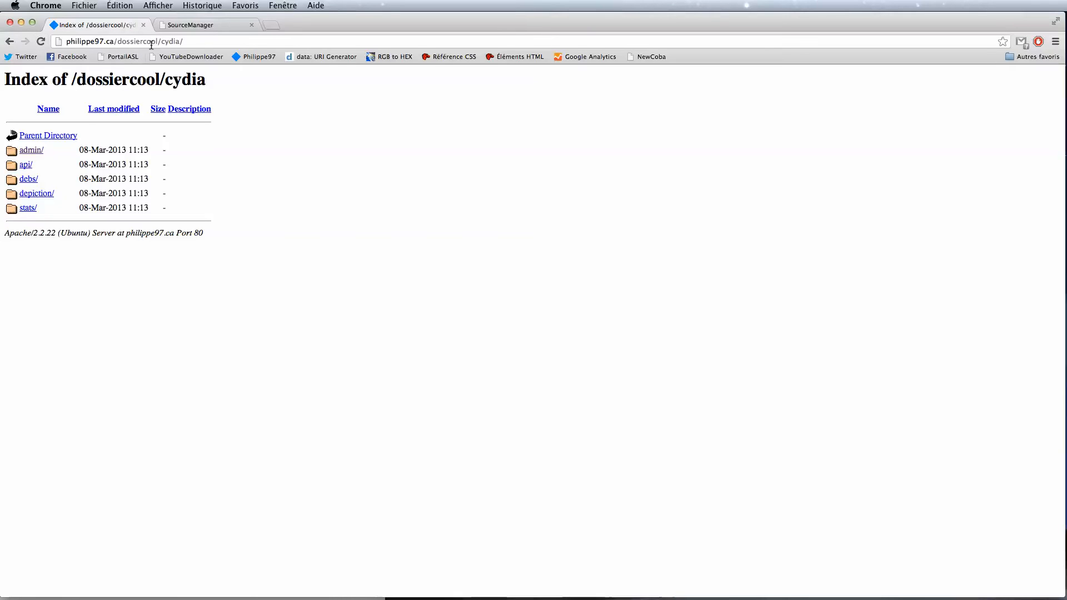
left_click(36, 150)
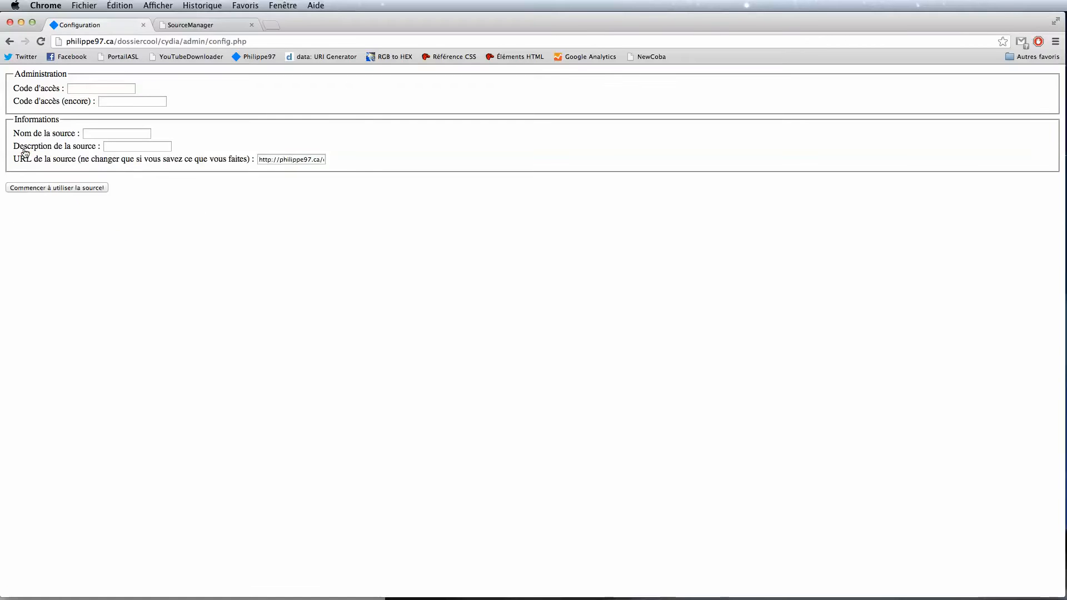
Step: Enter the access code and repeat it to confirm
left_click(92, 85)
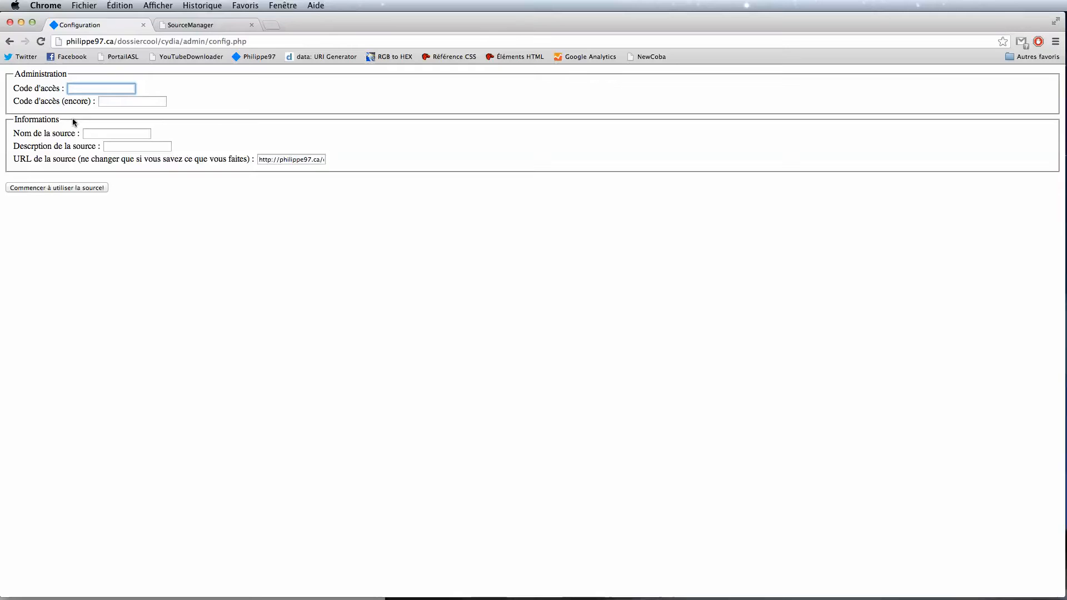
type("1234")
key("Tab")
type("1234")
Step: Fill in the source name using the browser's suggested full name
key("Tab")
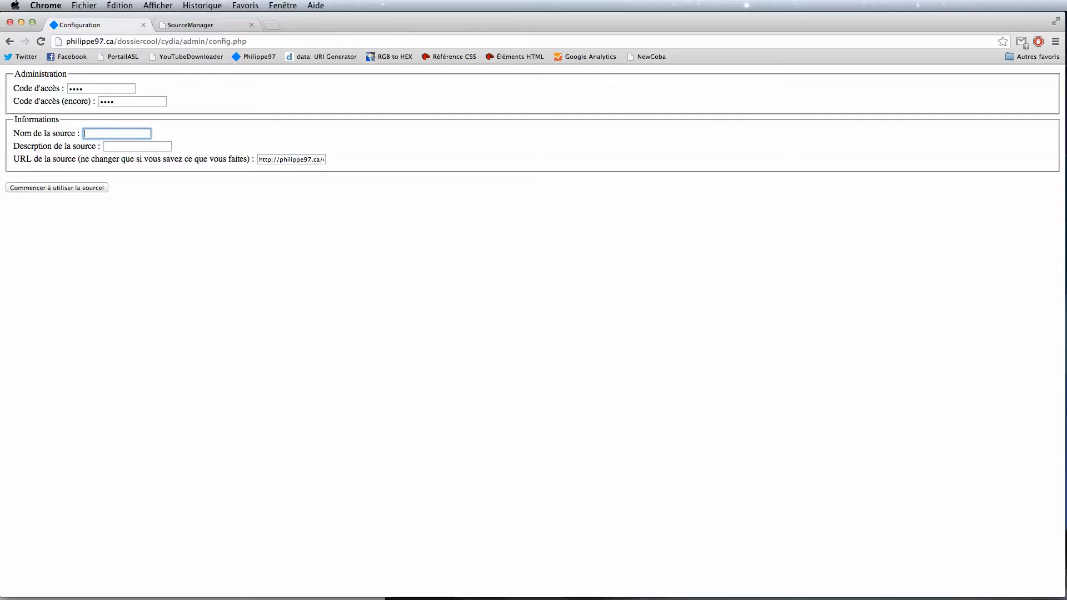
type("Philippe")
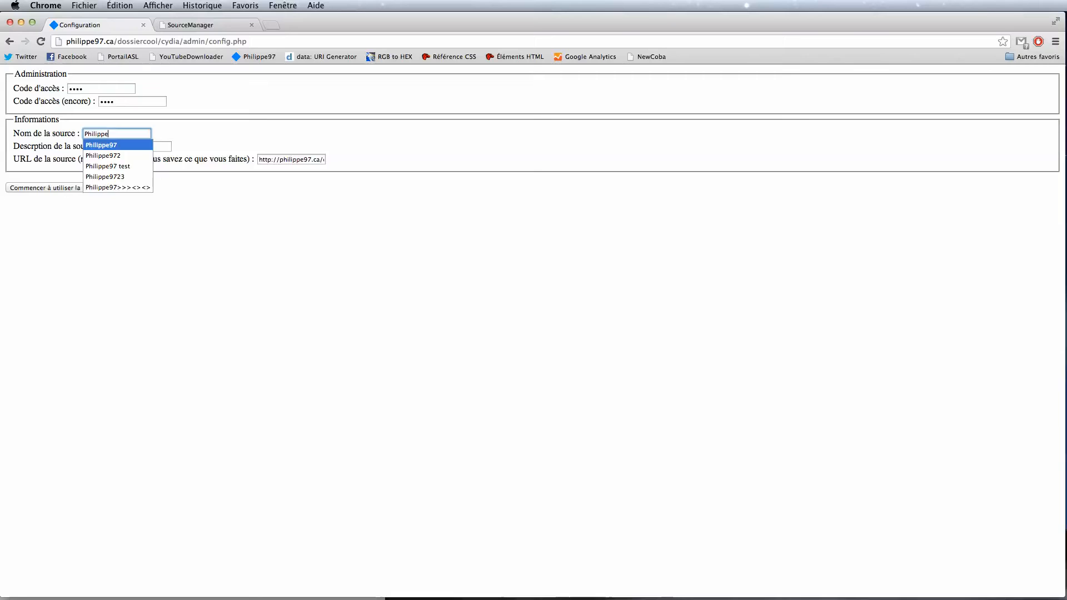
key("Return")
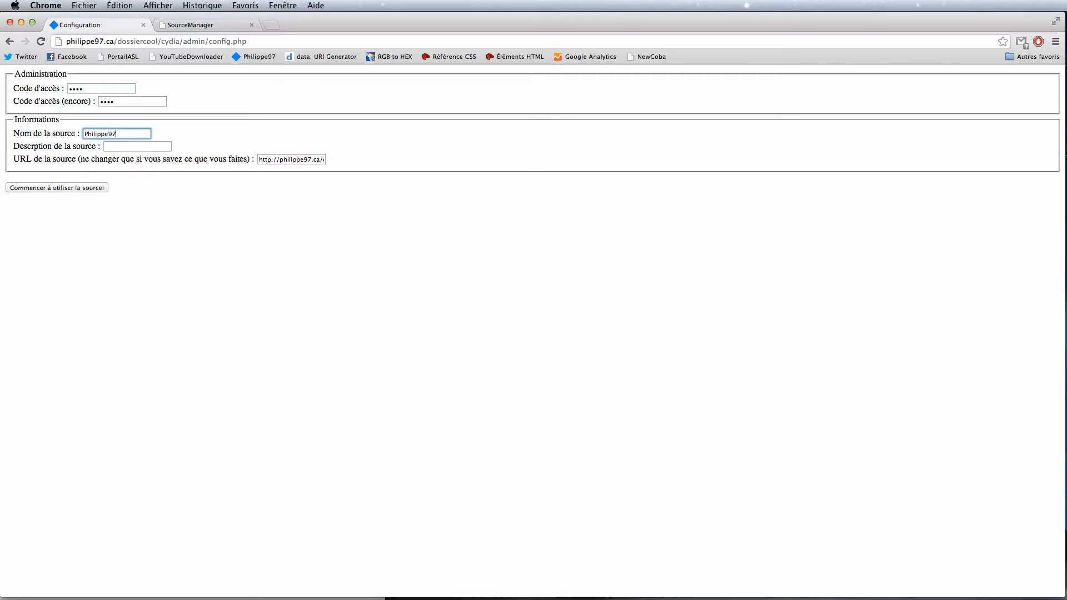
type("test")
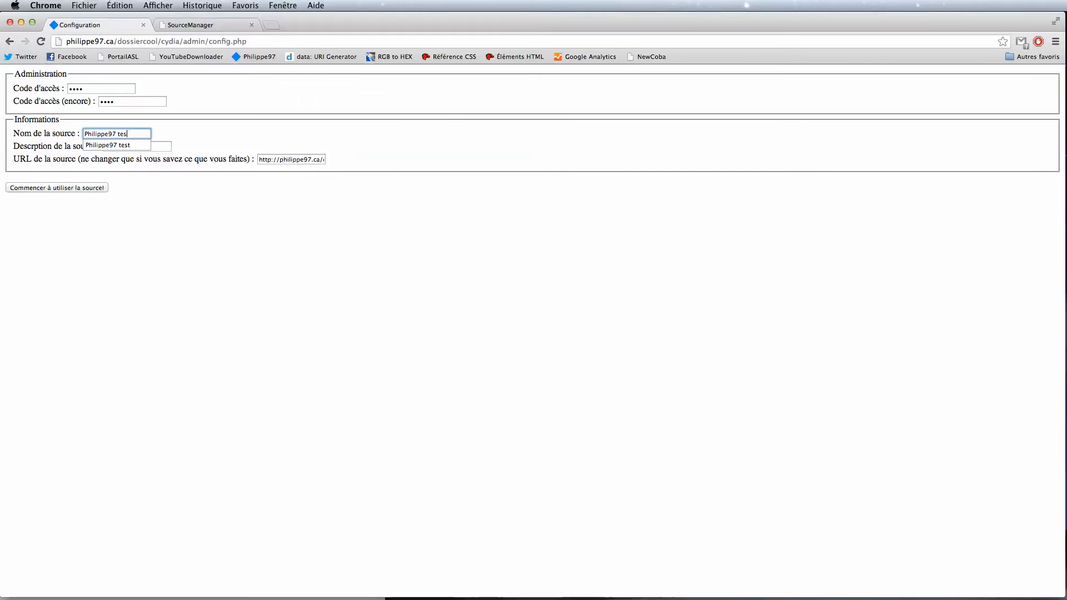
key("Down")
key("Return")
key("Tab")
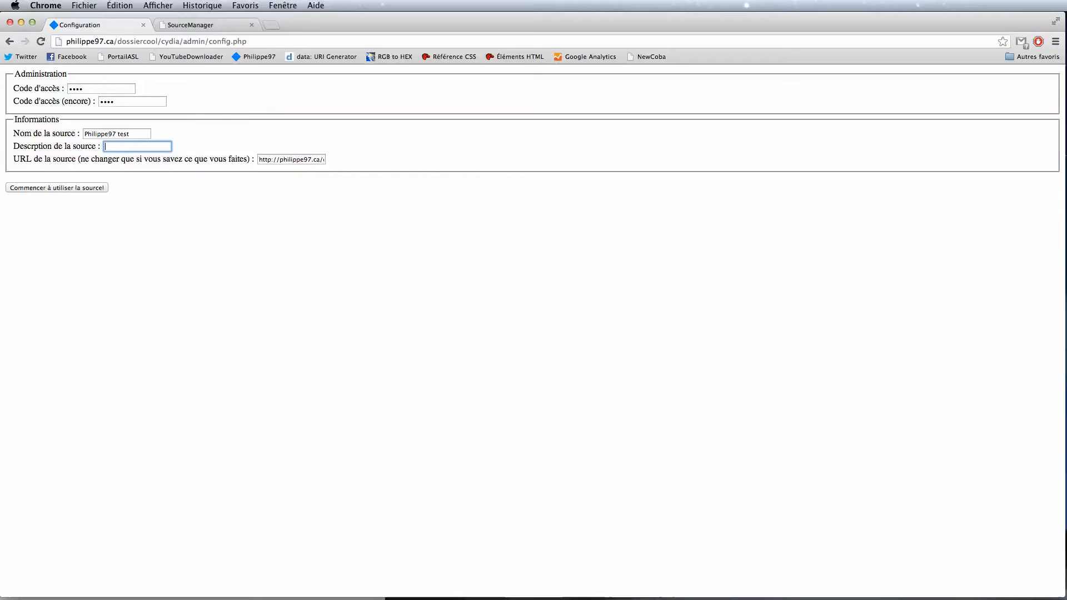
Step: Set the description to 'Une super source' and save with Commencer à utiliser la source!
type("Une s")
key("Down")
key("Return")
left_click(309, 138)
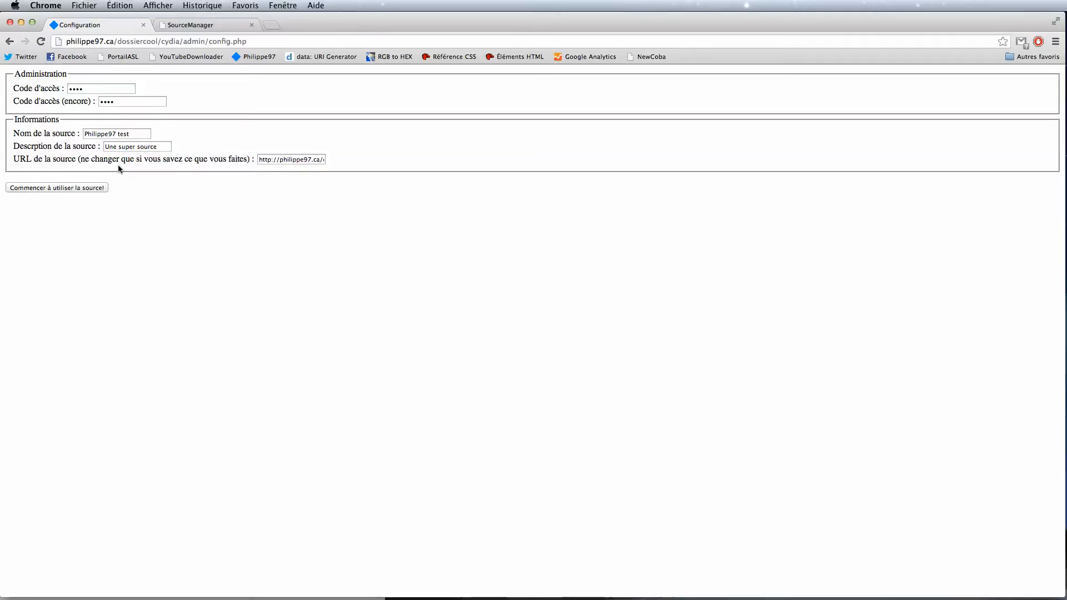
left_click(69, 189)
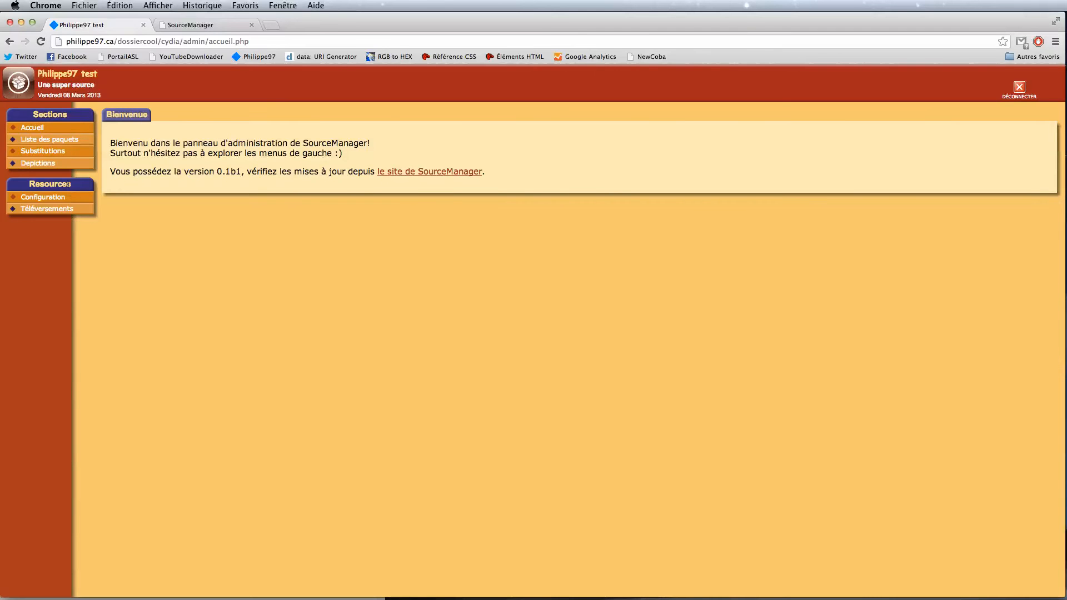
left_click(22, 23)
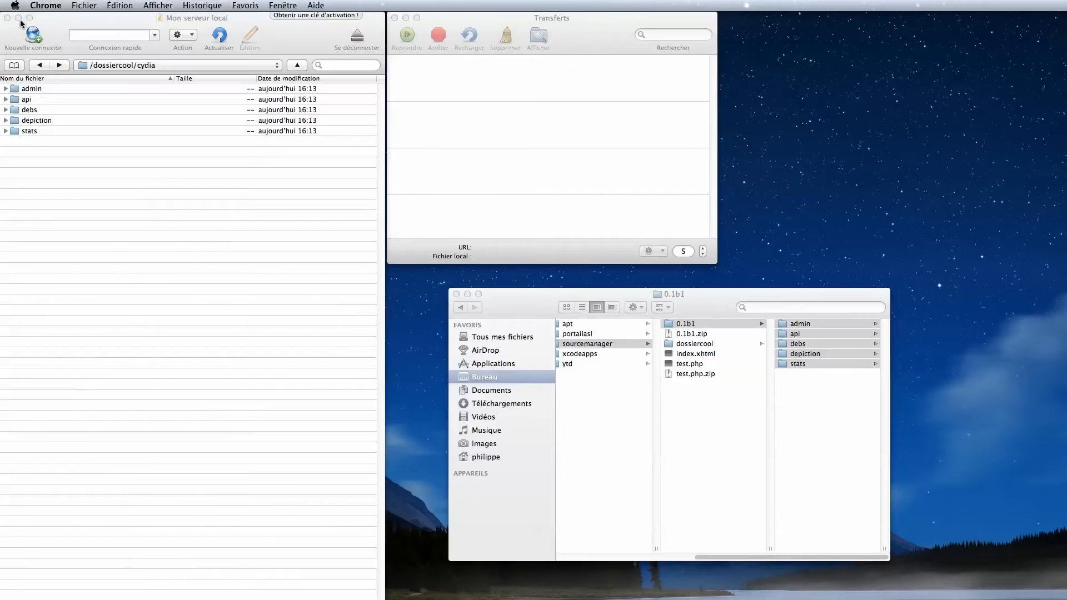
Step: Set the cydia folder's Unix permissions to 777, applied recursively to its contents
left_click(41, 65)
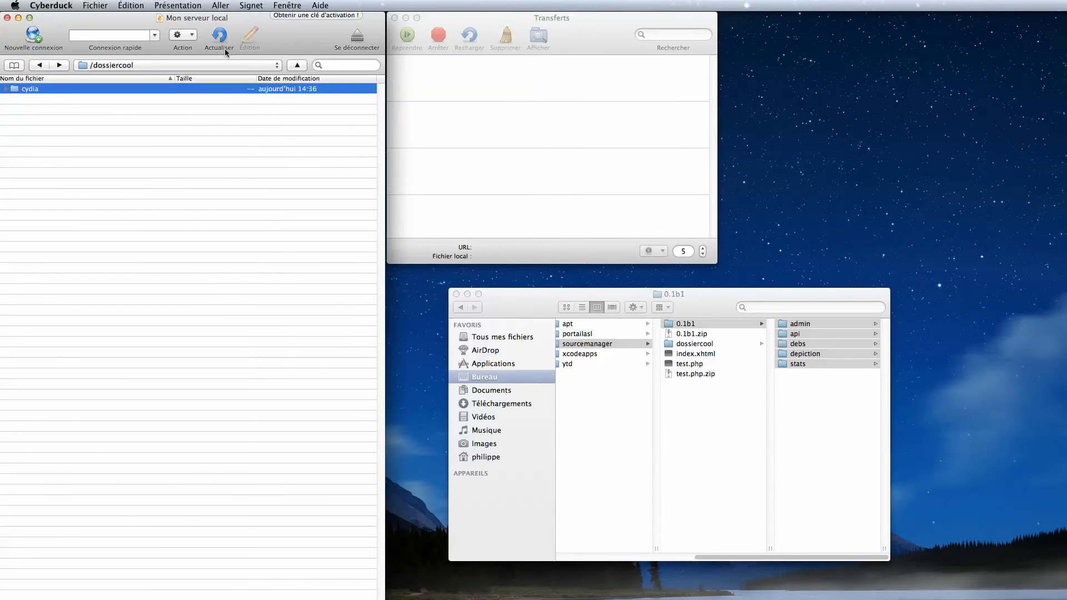
right_click(33, 89)
left_click(54, 110)
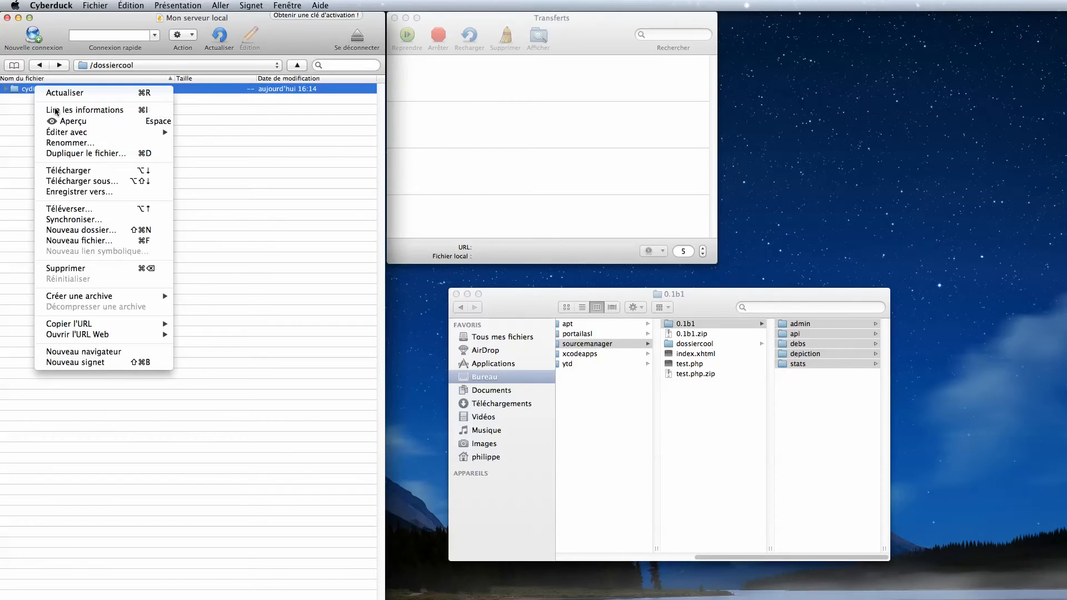
left_click_drag(336, 523, 294, 209)
left_click(321, 262)
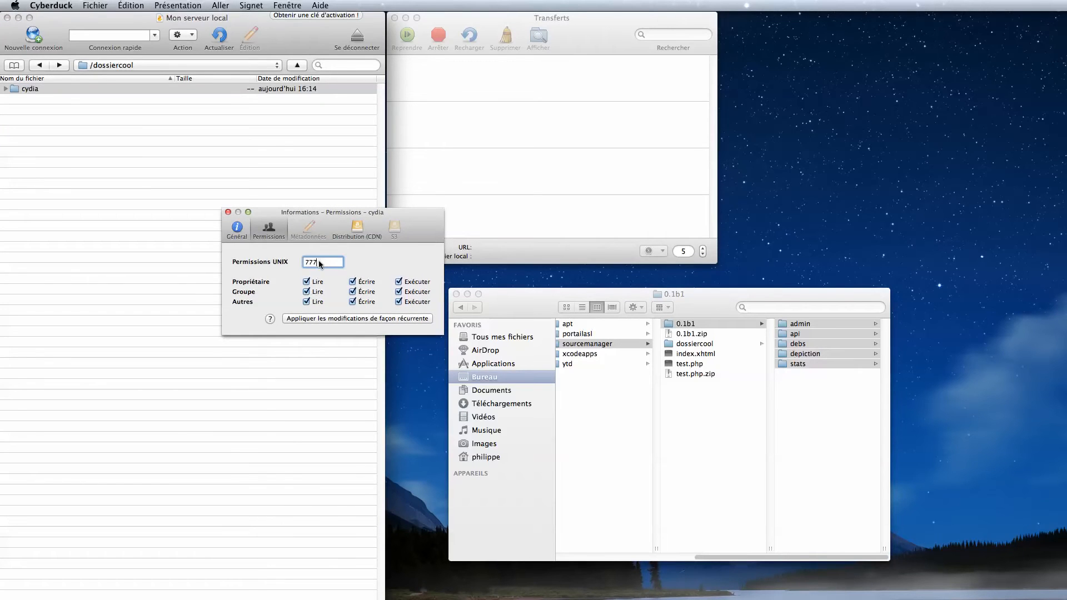
left_click_drag(335, 262, 300, 262)
left_click(370, 319)
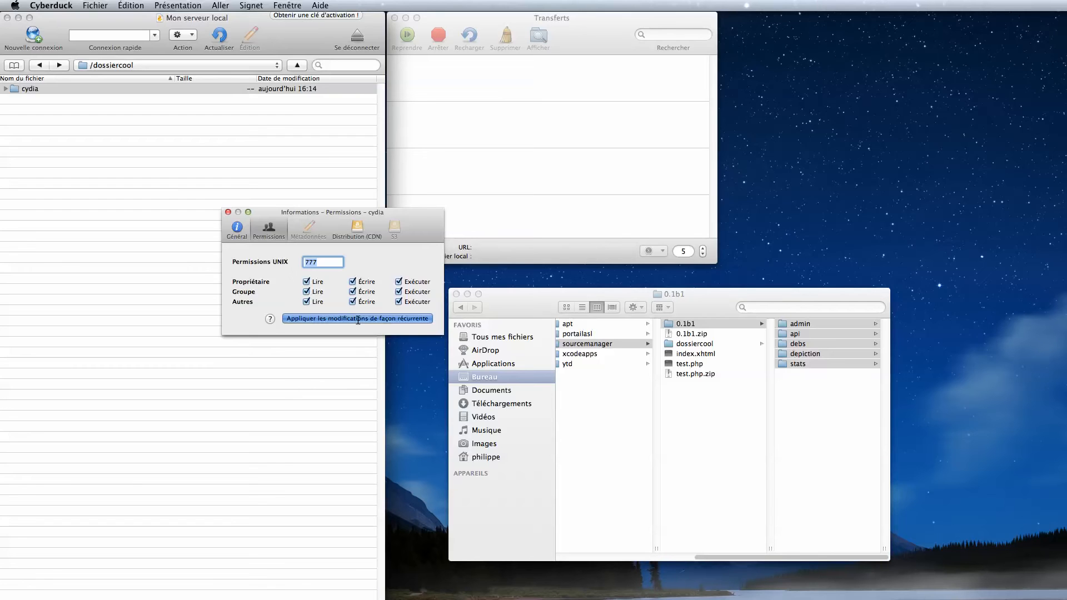
left_click(229, 213)
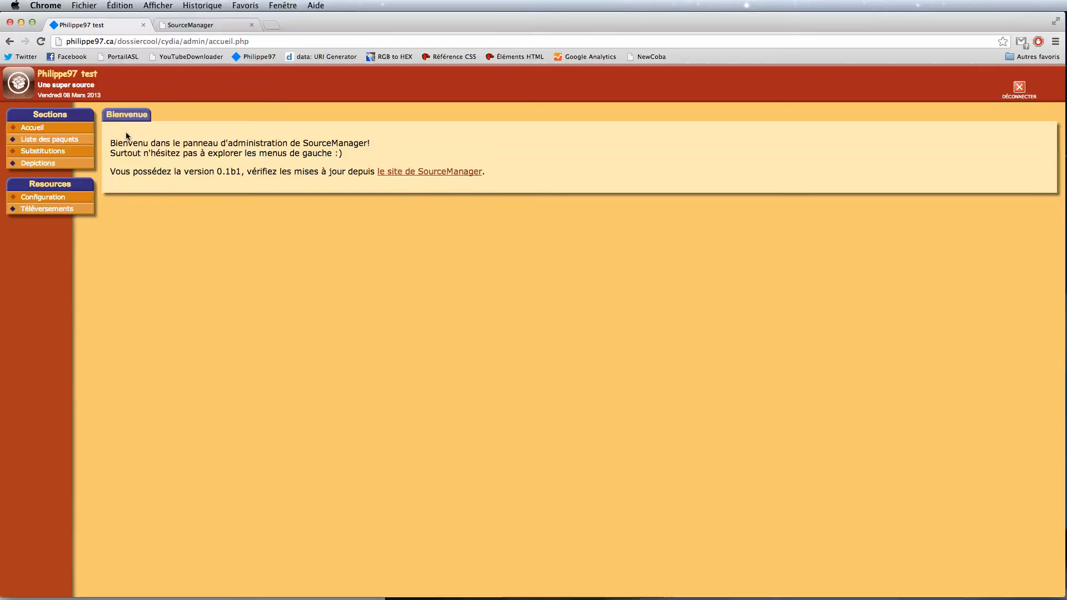
Step: Upload the HTC widget .deb package from the Liste des paquets page
left_click(35, 140)
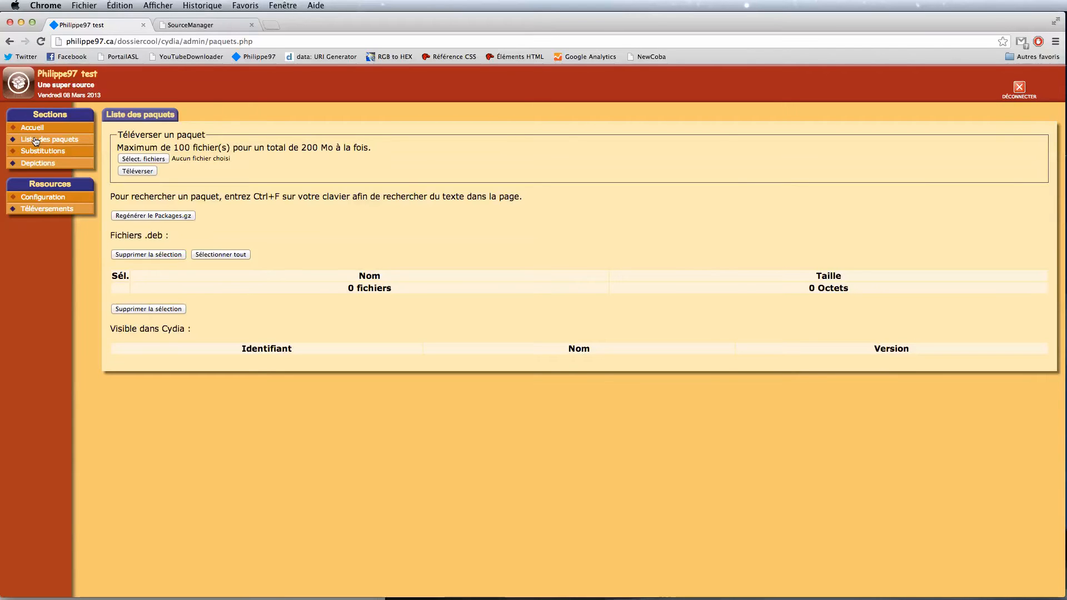
left_click(159, 160)
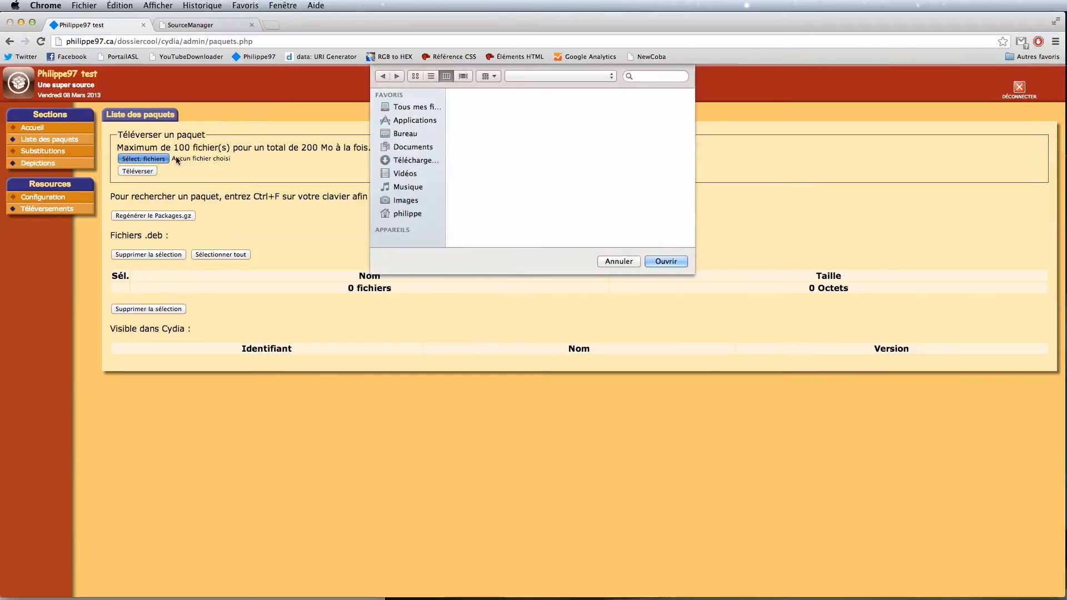
left_click(619, 98)
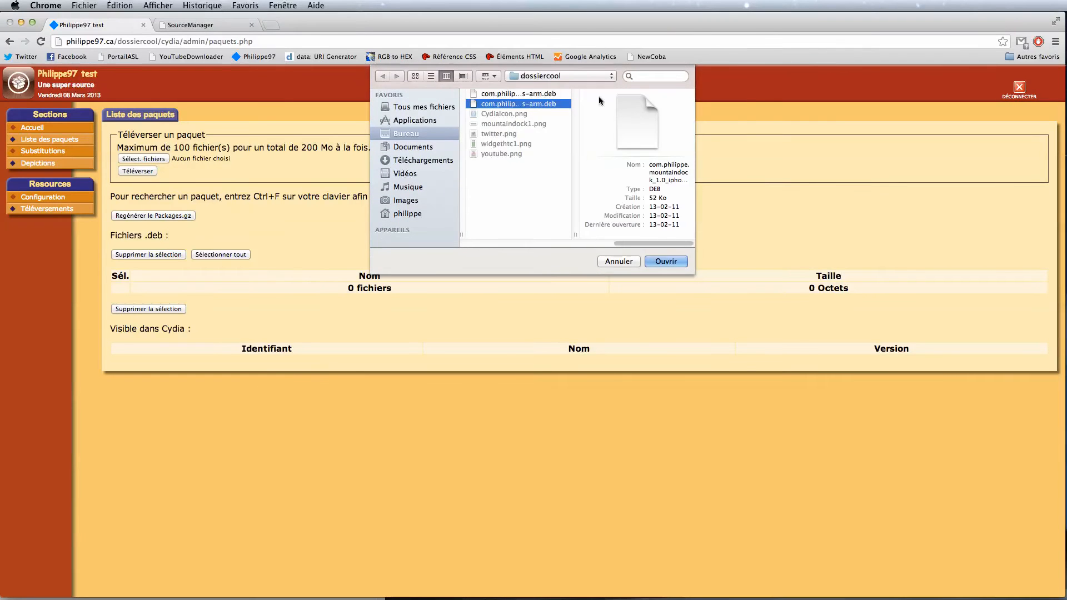
left_click(666, 261)
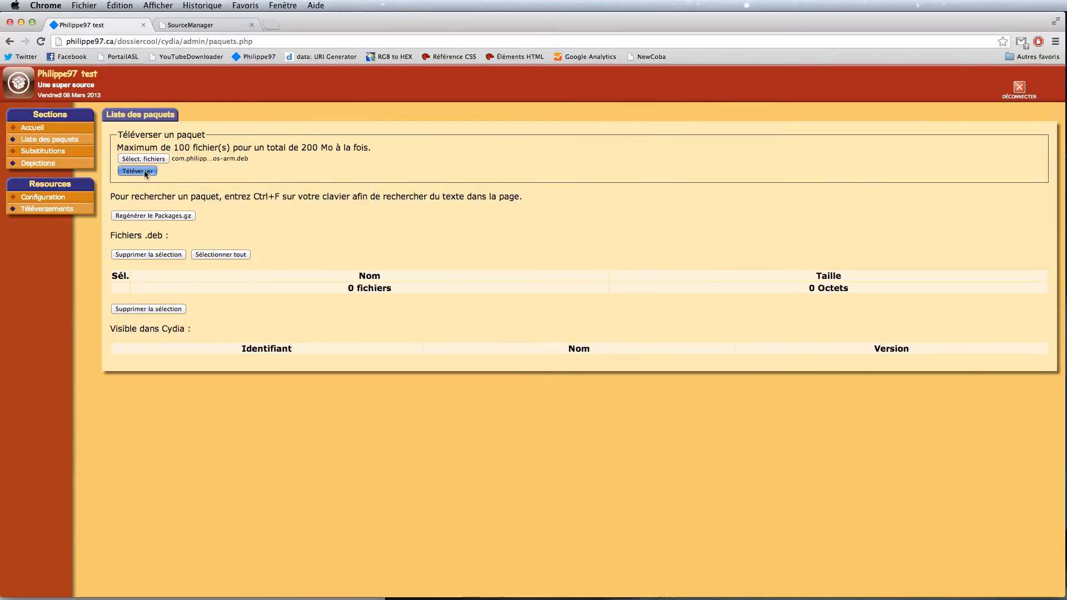
left_click(145, 171)
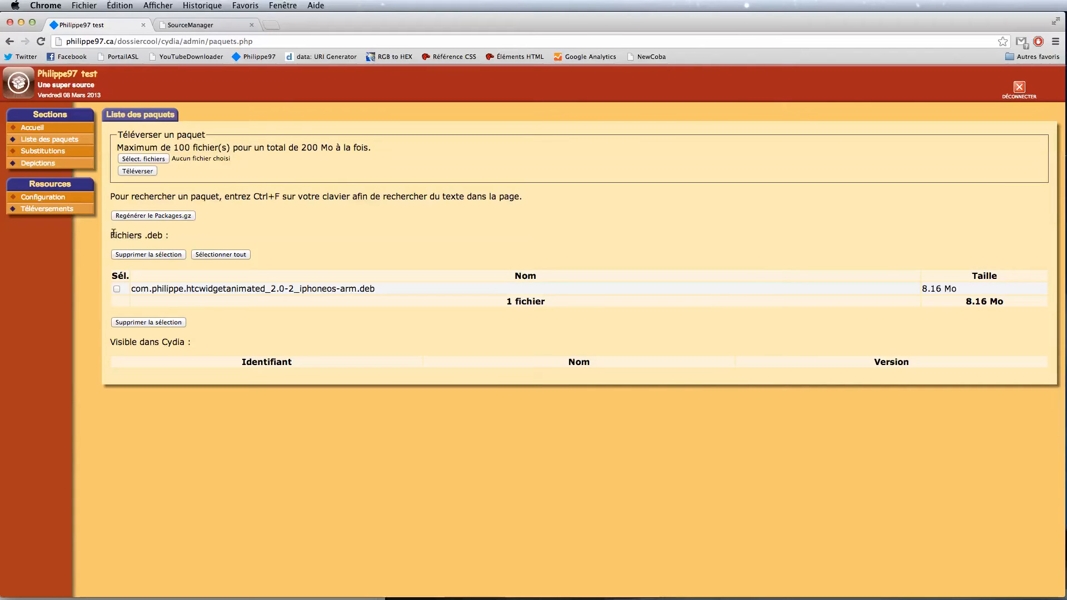
Step: Regenerate Packages.gz so Widget HTC animé 2.0-2 appears as visible in Cydia
left_click_drag(115, 236, 227, 237)
left_click_drag(110, 341, 312, 344)
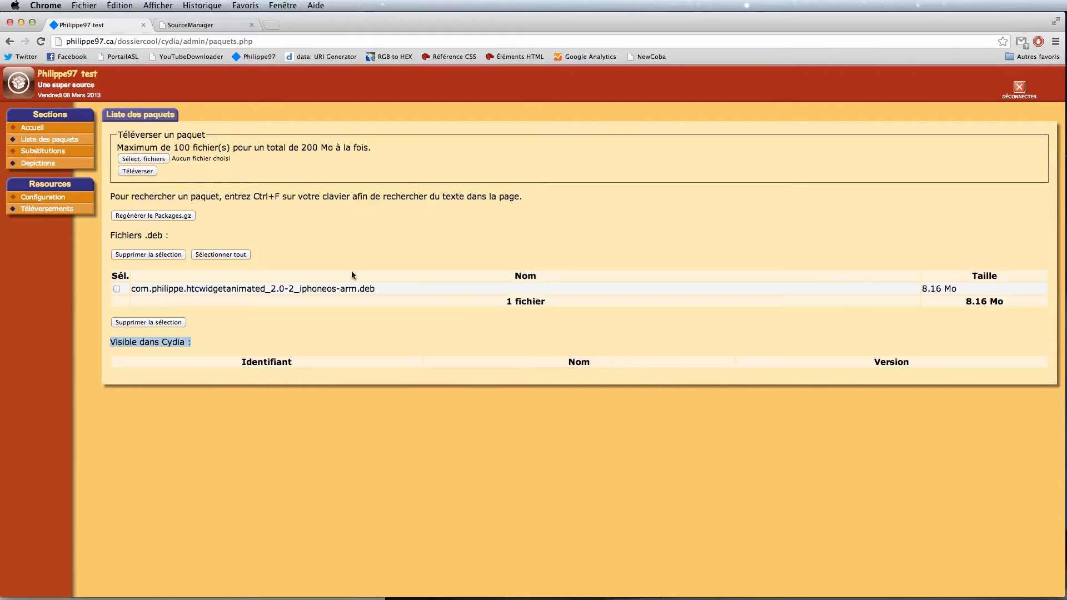
left_click(174, 215)
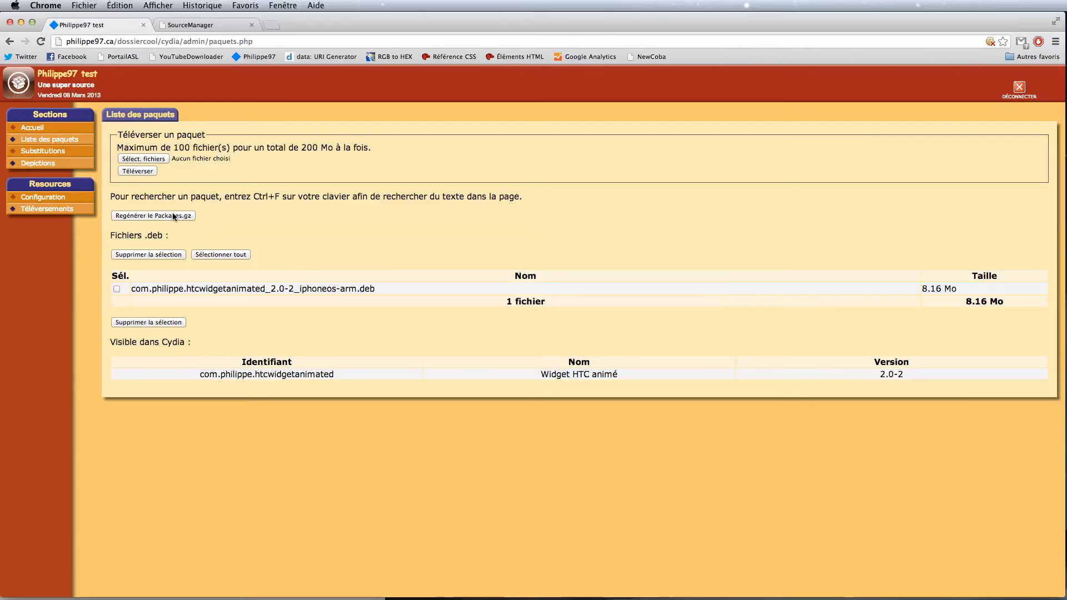
left_click(30, 164)
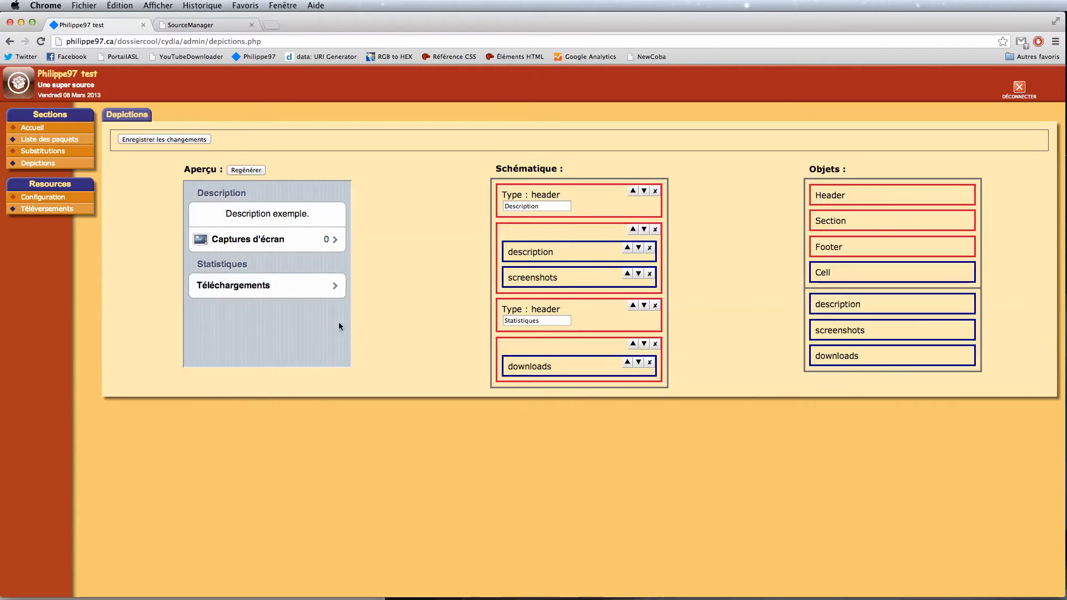
Step: Add a 'Social' header to the depiction schematic and regenerate the preview
left_click_drag(868, 199, 570, 374)
left_click(521, 411)
type("Social")
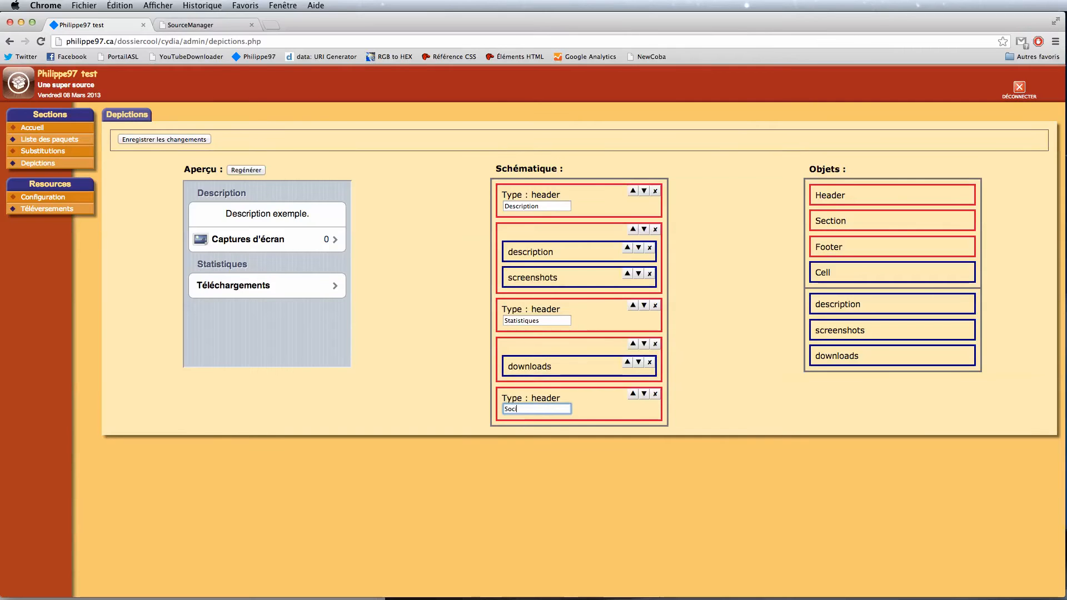
left_click(234, 172)
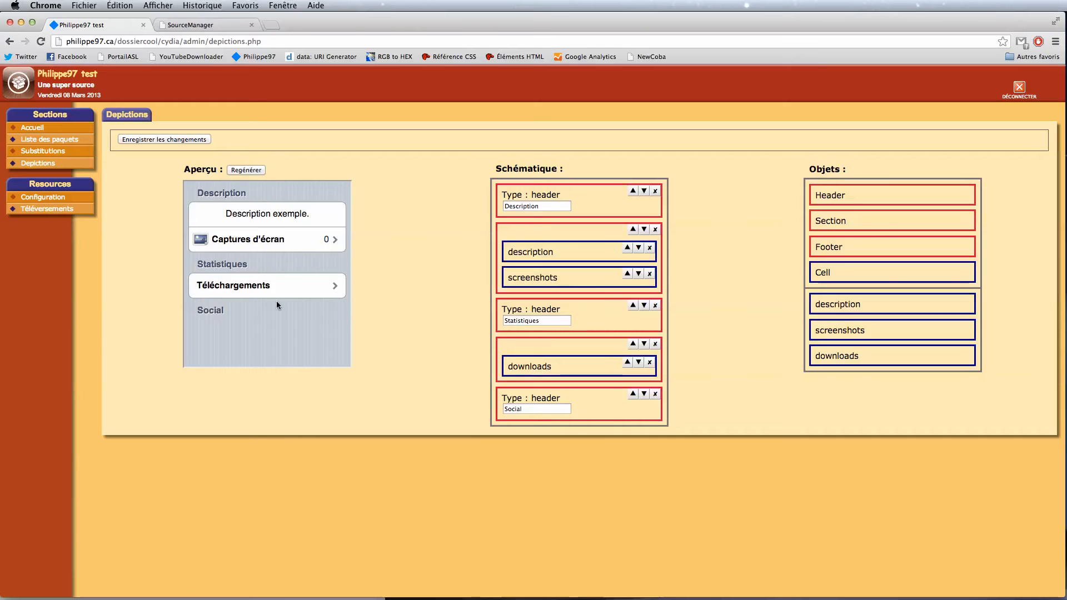
Step: Add a section with a Twitter cell holding the author's handle and profile link, then save
left_click_drag(845, 225, 579, 410)
left_click(644, 394)
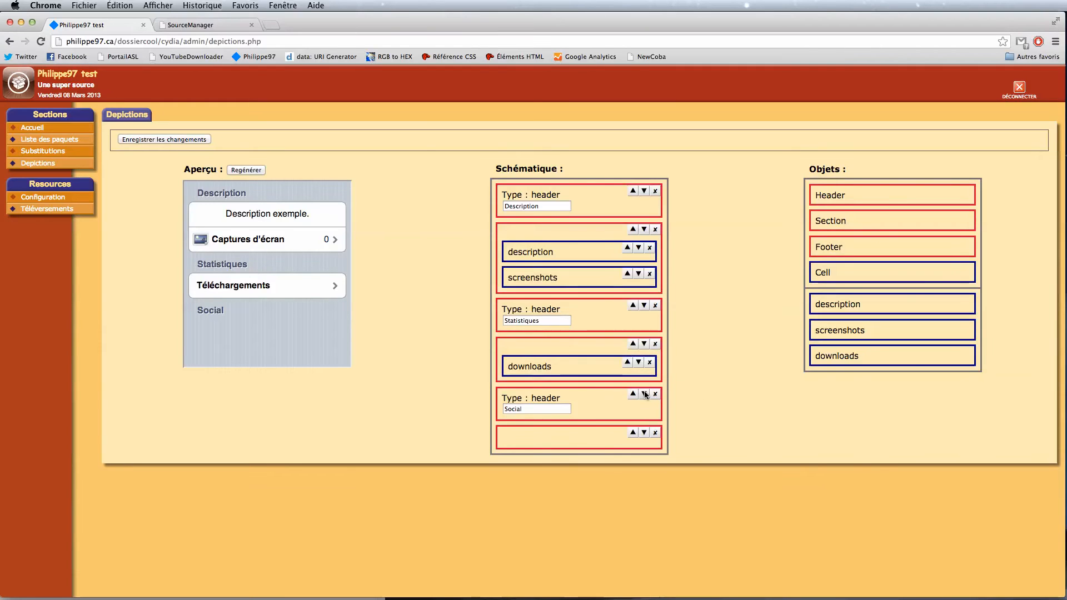
left_click_drag(838, 276, 532, 453)
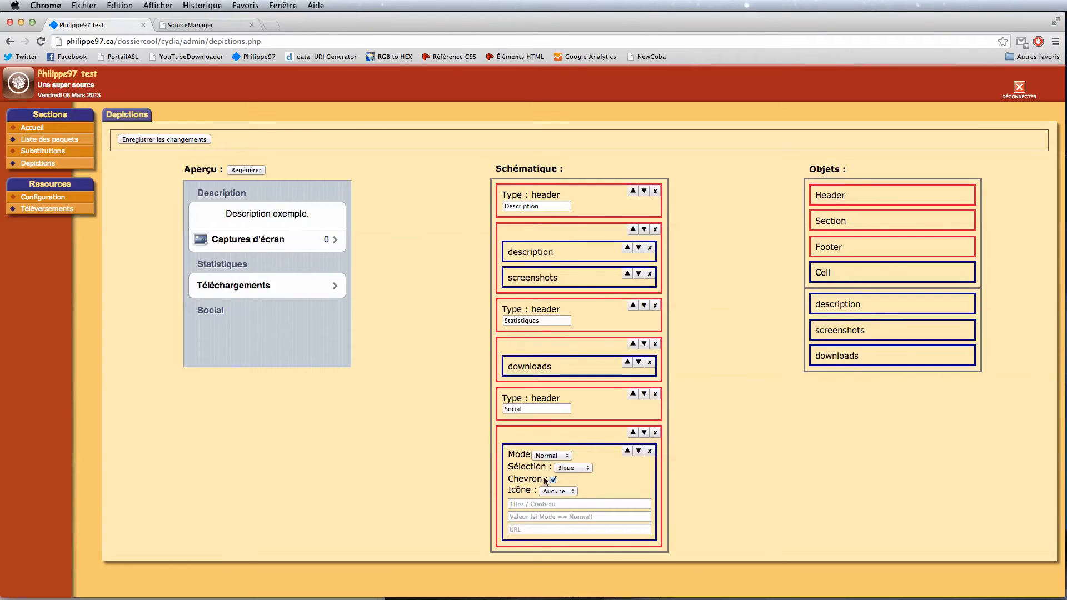
left_click(573, 504)
type("Twitter")
key("Tab")
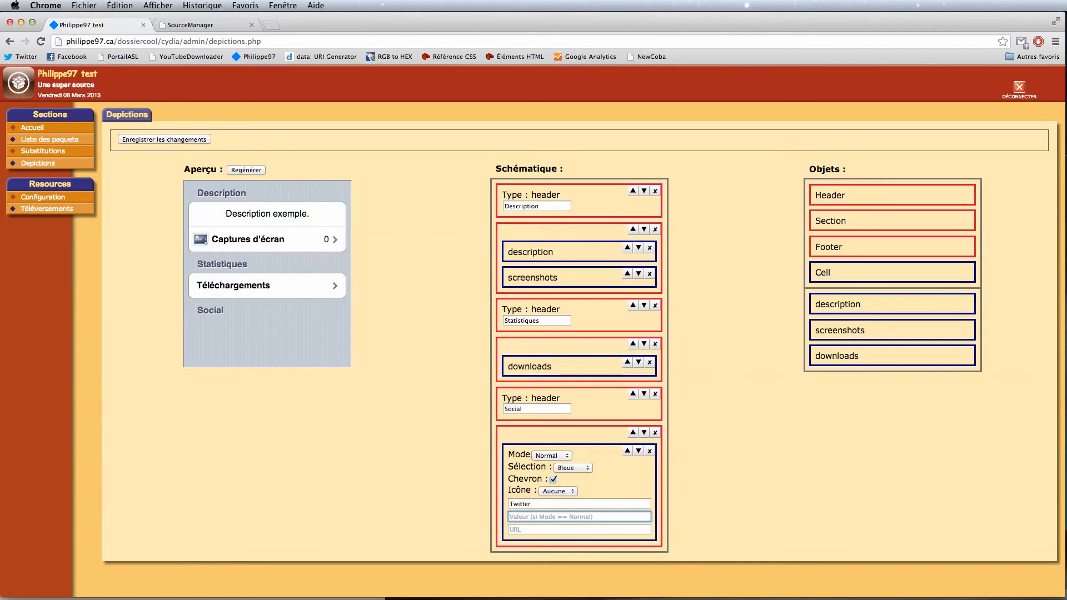
type("@Philippe972")
key("Tab")
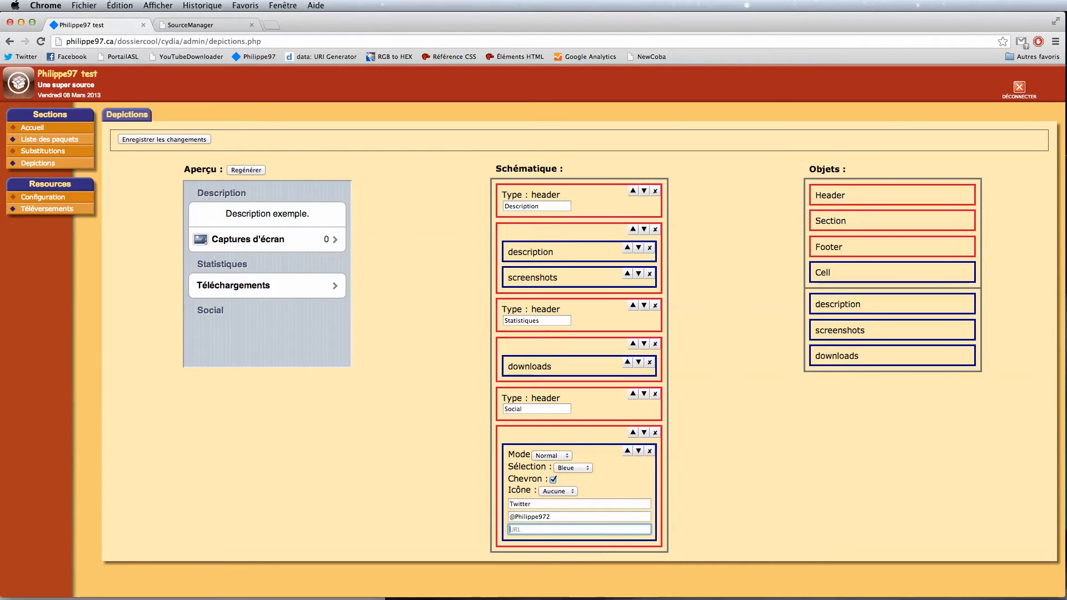
type("http://twitter.com/Philippe972")
left_click(245, 170)
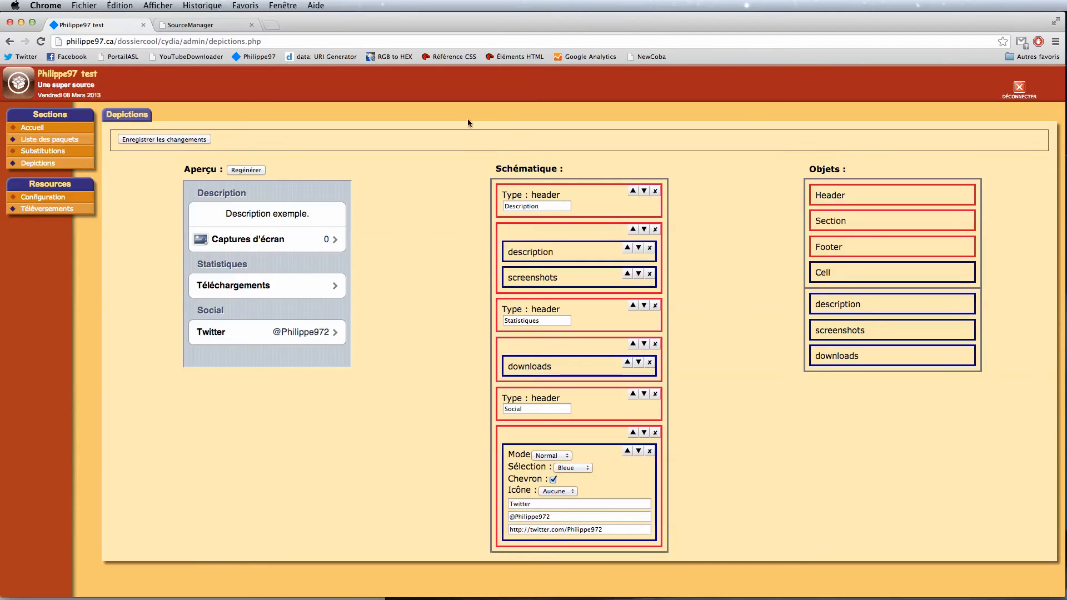
left_click(189, 143)
Step: Move the Statistiques header and downloads section up, then regenerate the preview
left_click(632, 305)
left_click(633, 229)
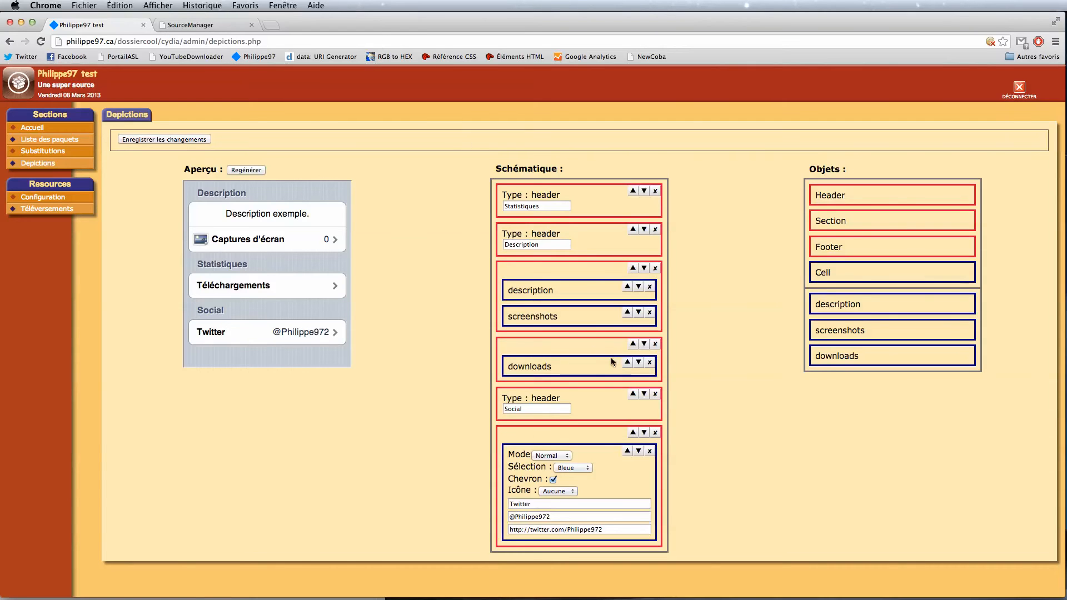
left_click(632, 343)
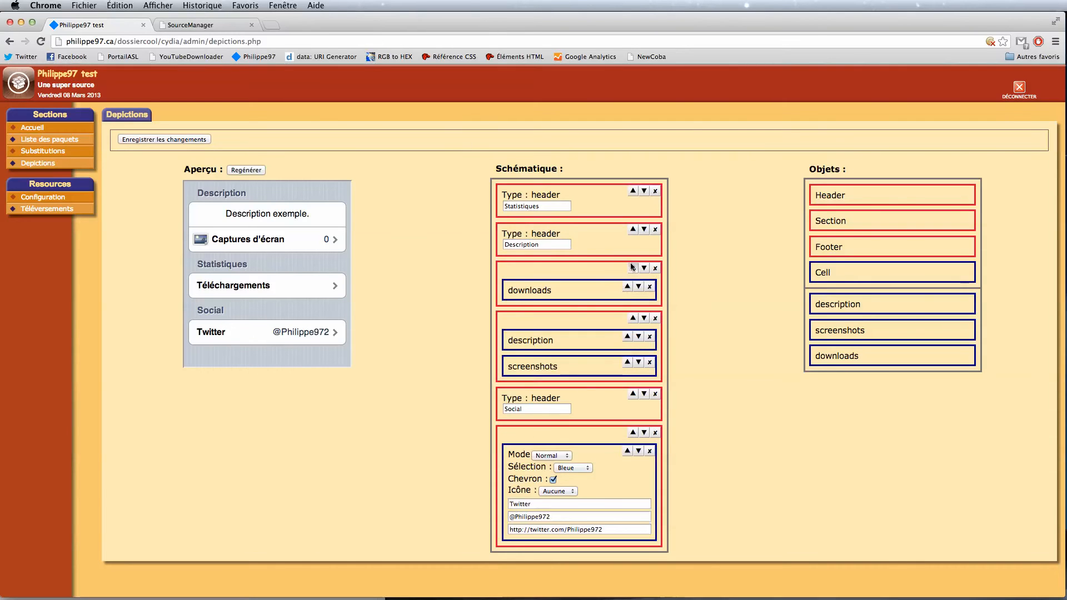
left_click(632, 268)
left_click(246, 170)
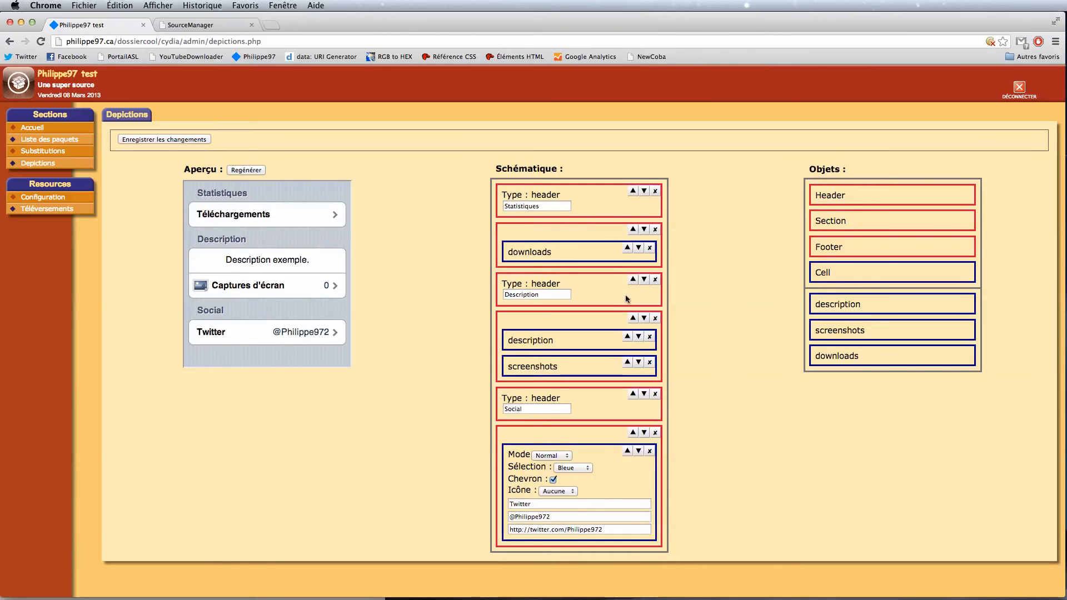
Step: Put Description with its description and screenshots cells back on top, above Statistiques
left_click(632, 280)
left_click(632, 229)
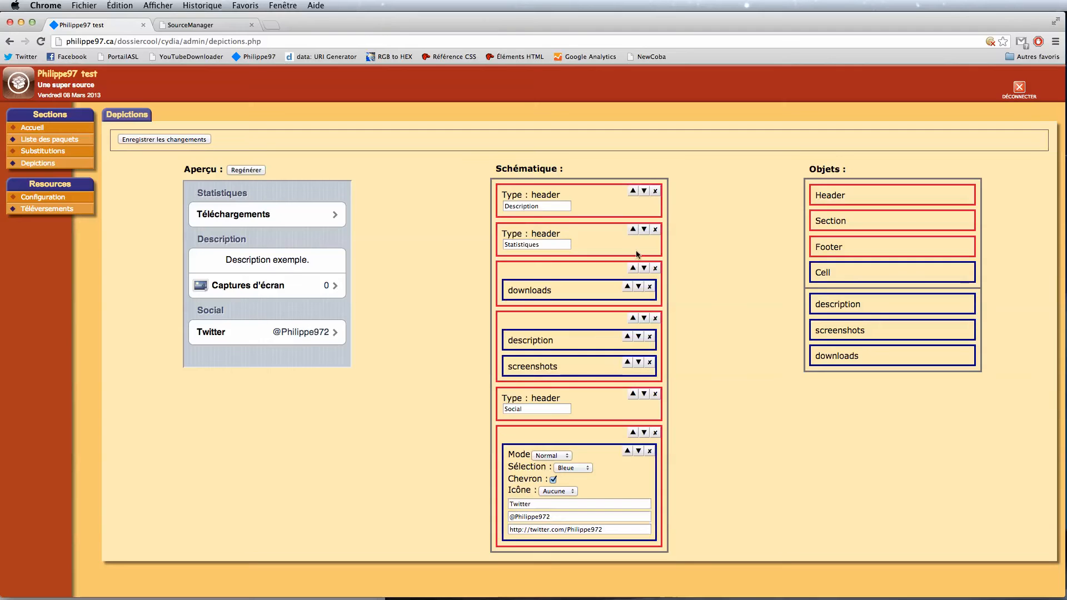
left_click(633, 318)
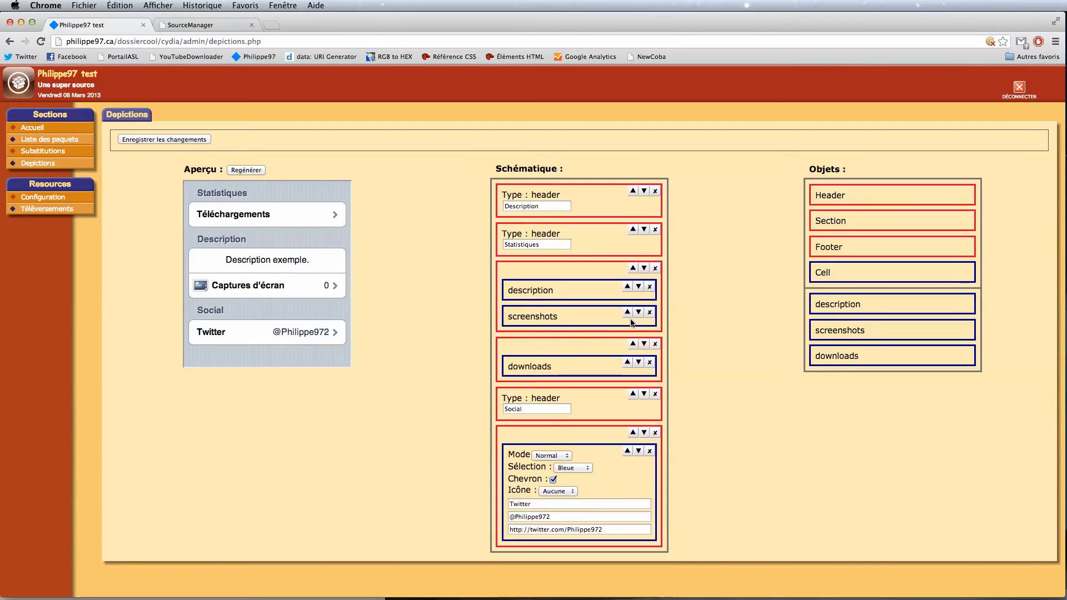
left_click(234, 172)
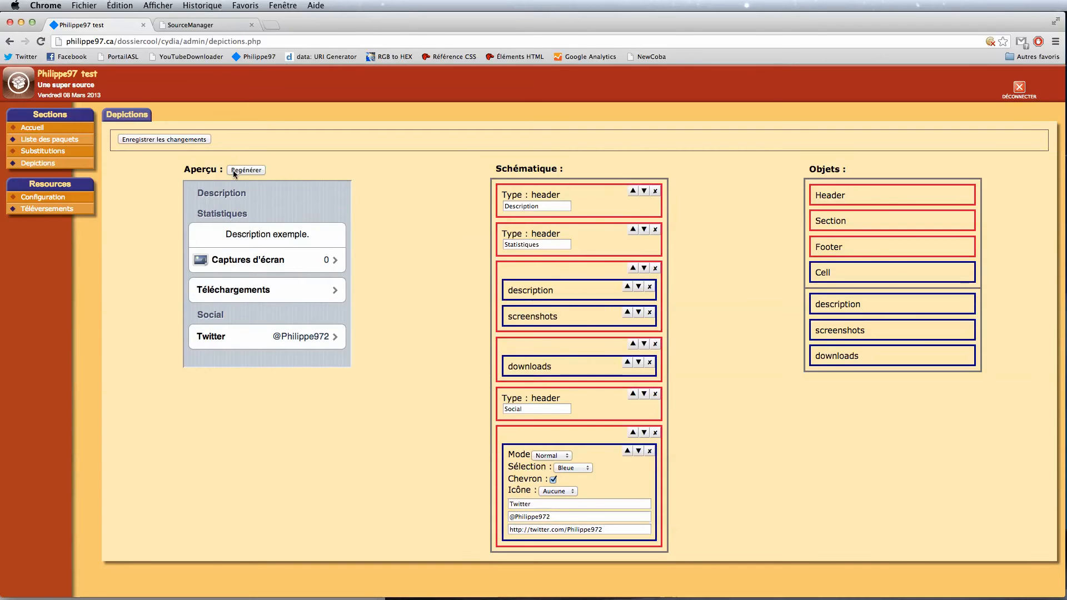
left_click_drag(855, 305, 875, 315)
left_click(634, 269)
left_click(244, 170)
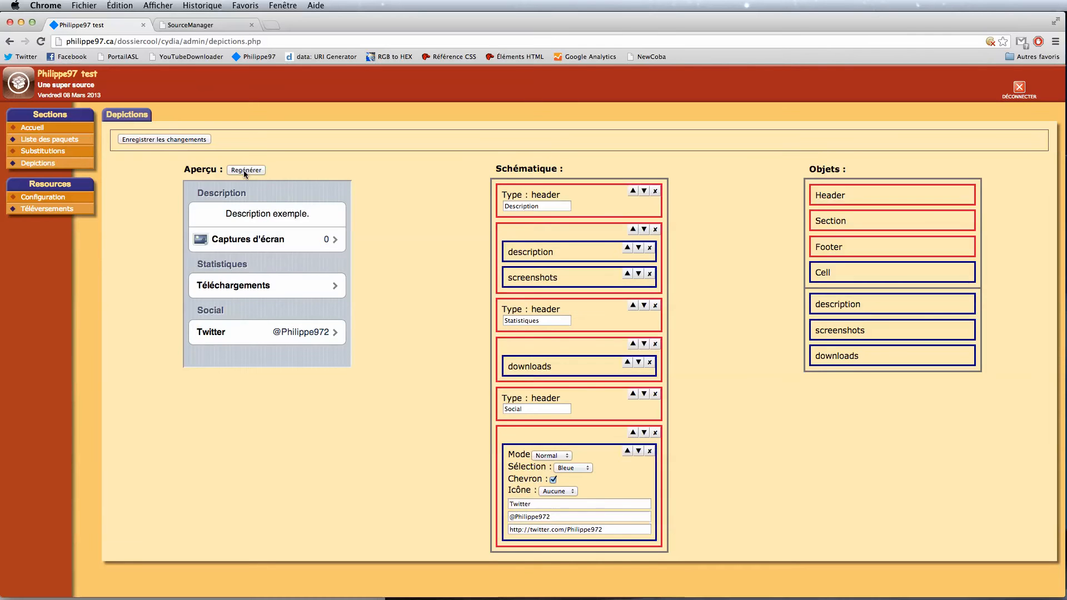
left_click(144, 139)
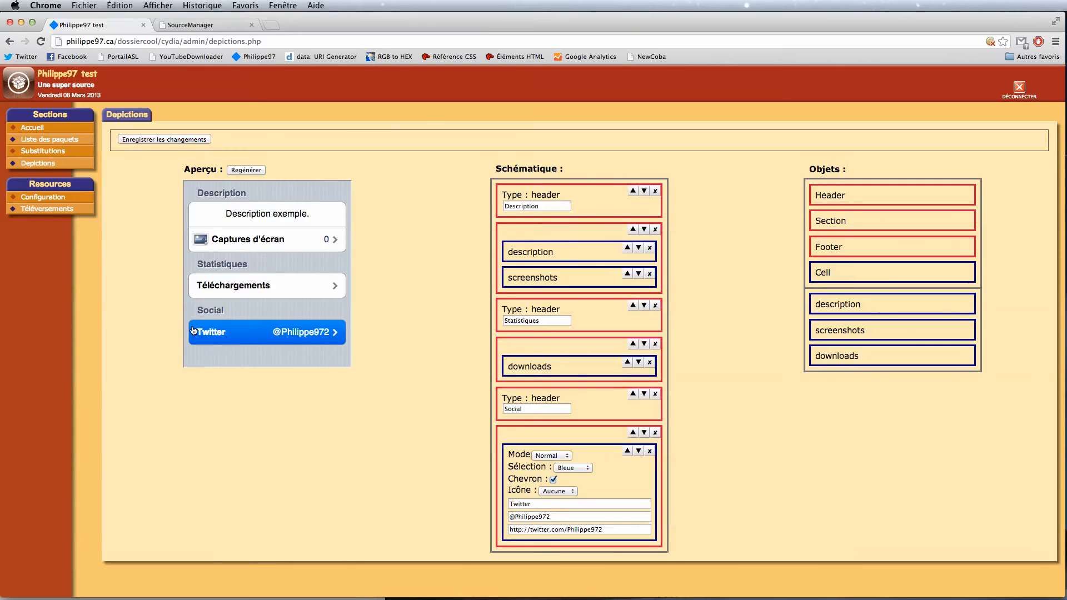
Step: Upload twitter.png from the dossiercool folder on the Téléversements page
left_click(57, 212)
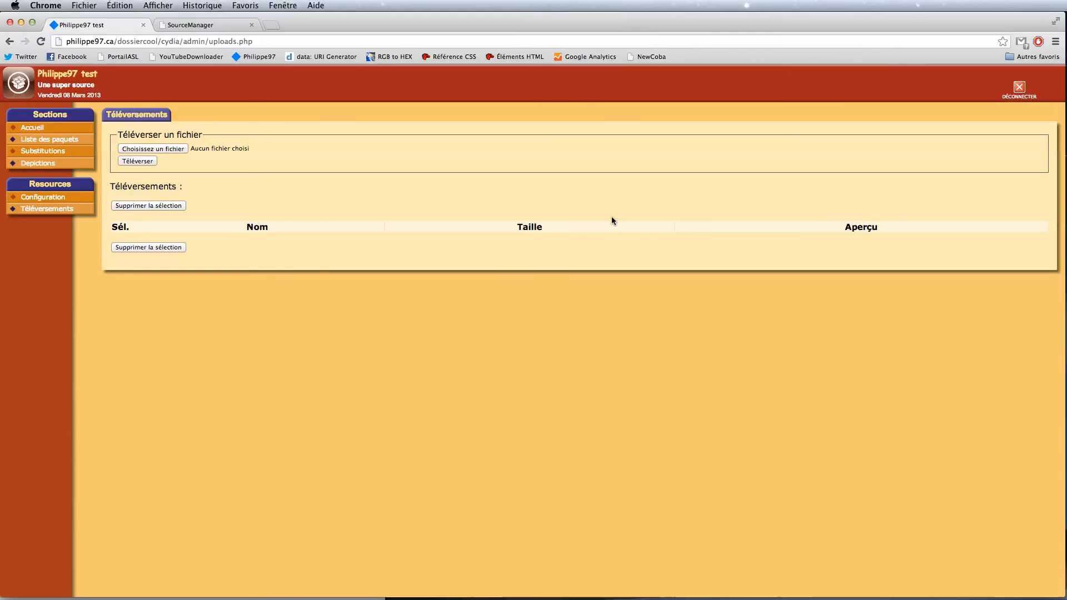
left_click(174, 154)
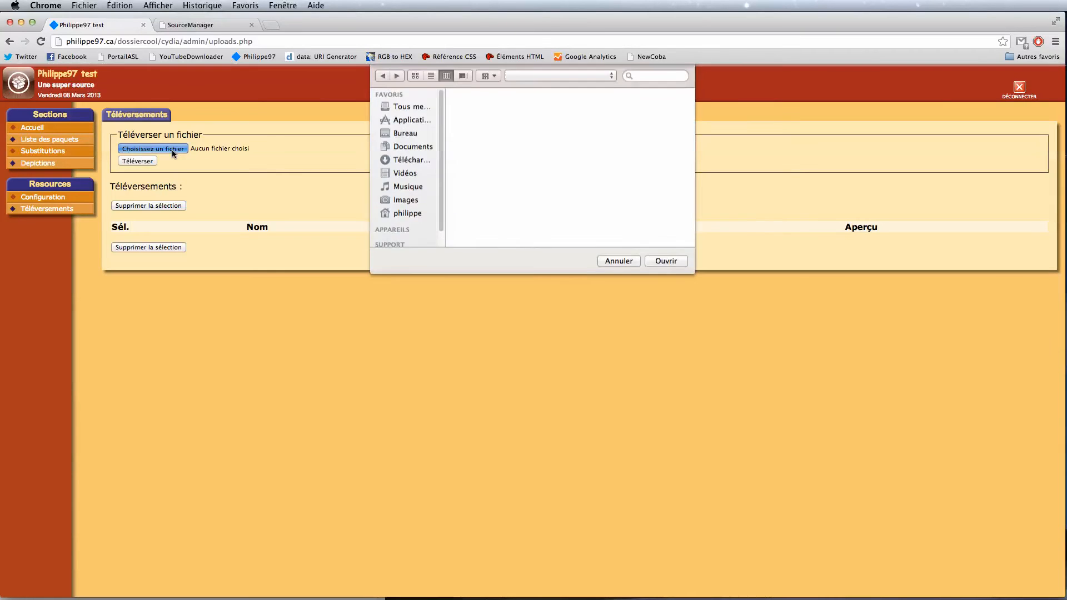
left_click(598, 135)
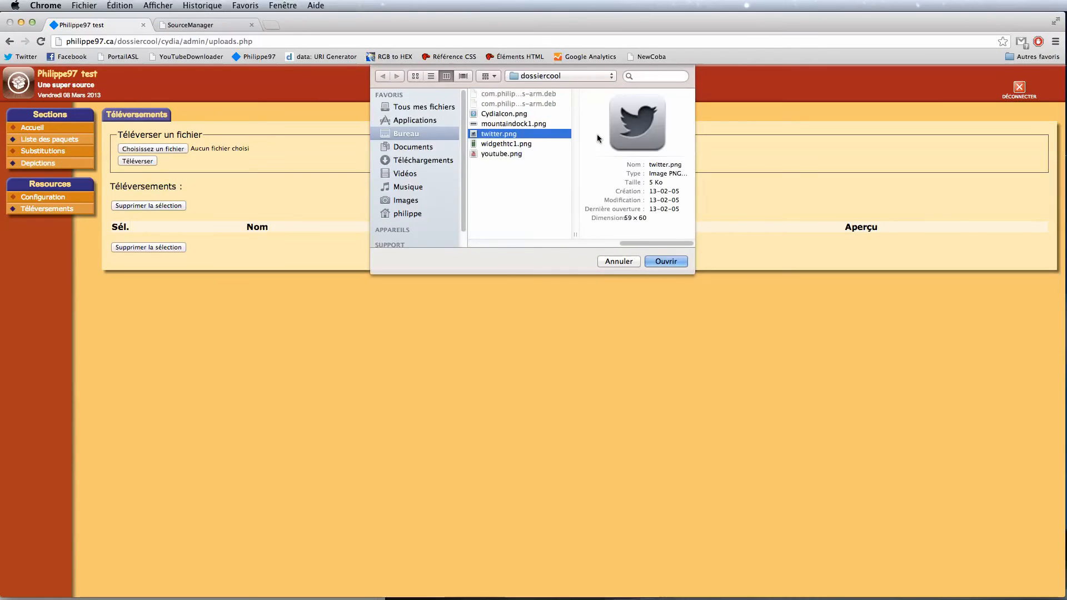
key("Return")
left_click(134, 161)
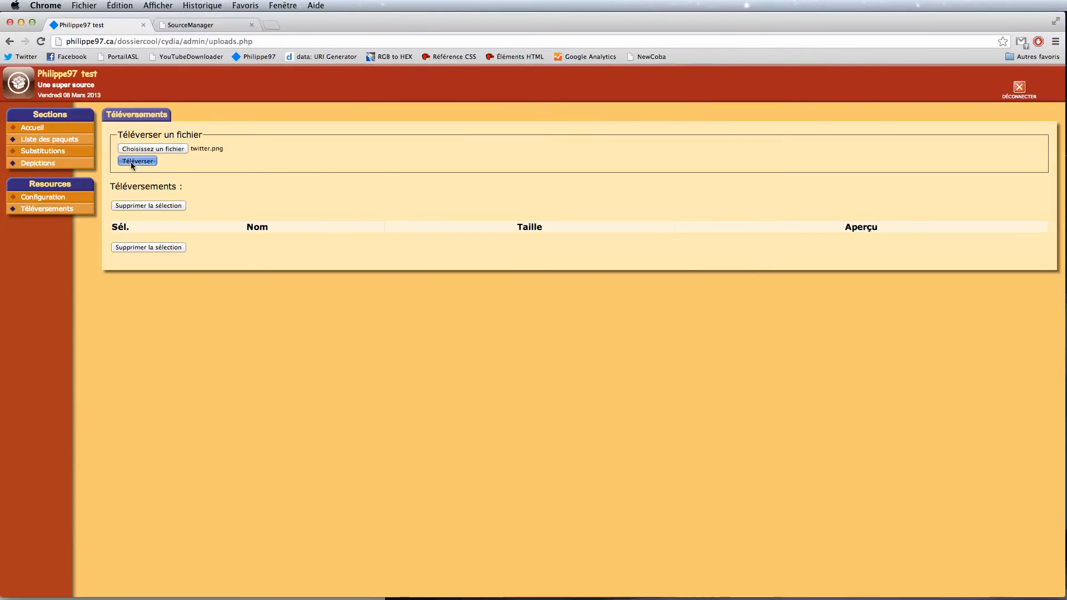
Step: Set twitter.png as the Twitter row's icon, regenerate the depiction preview and save the changes
left_click(40, 168)
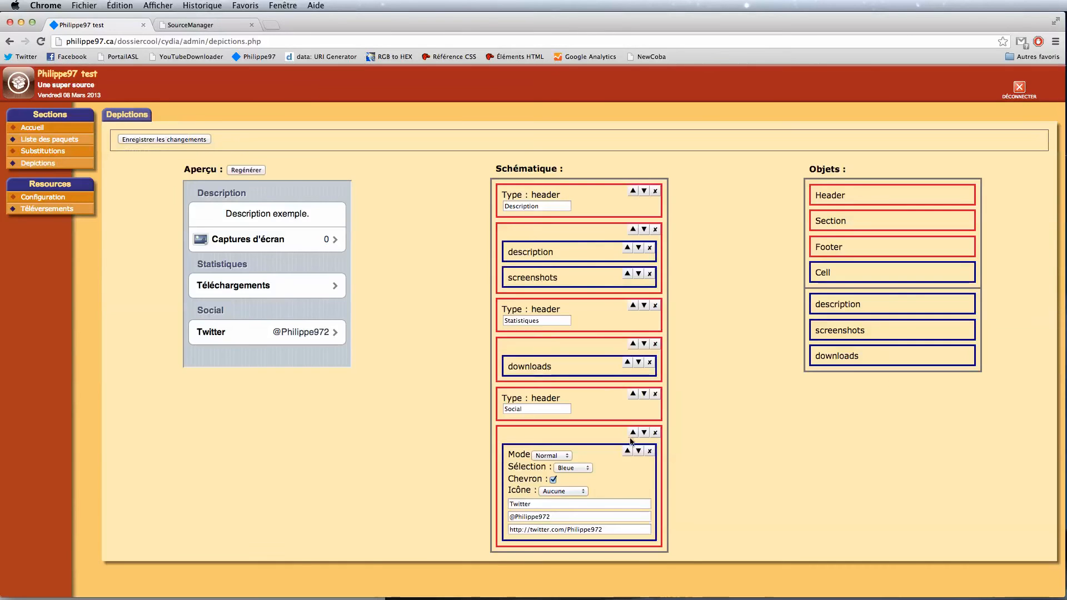
left_click(558, 491)
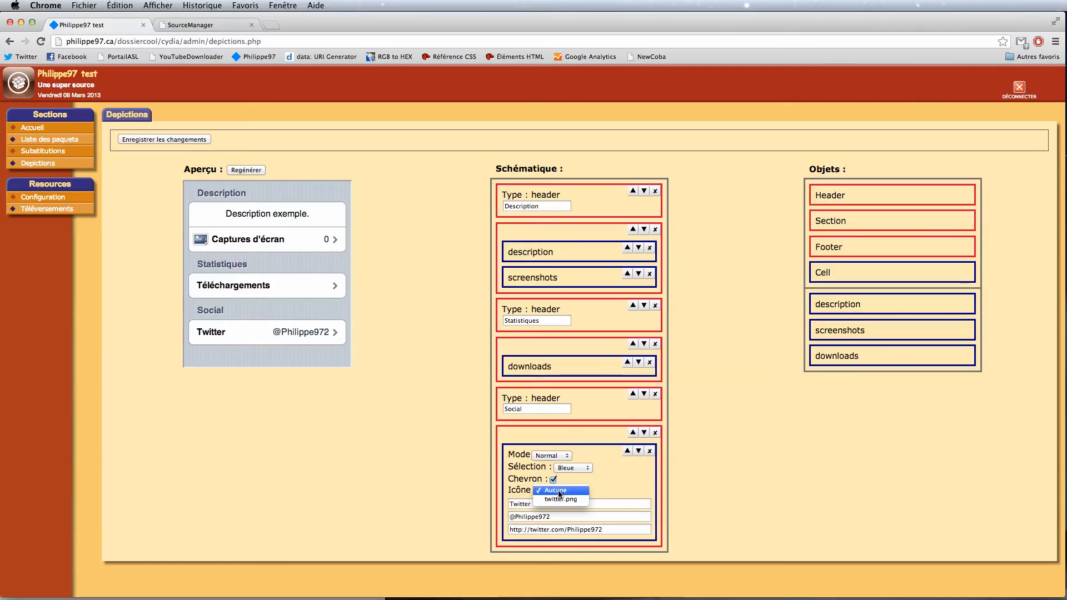
left_click(558, 500)
left_click(245, 170)
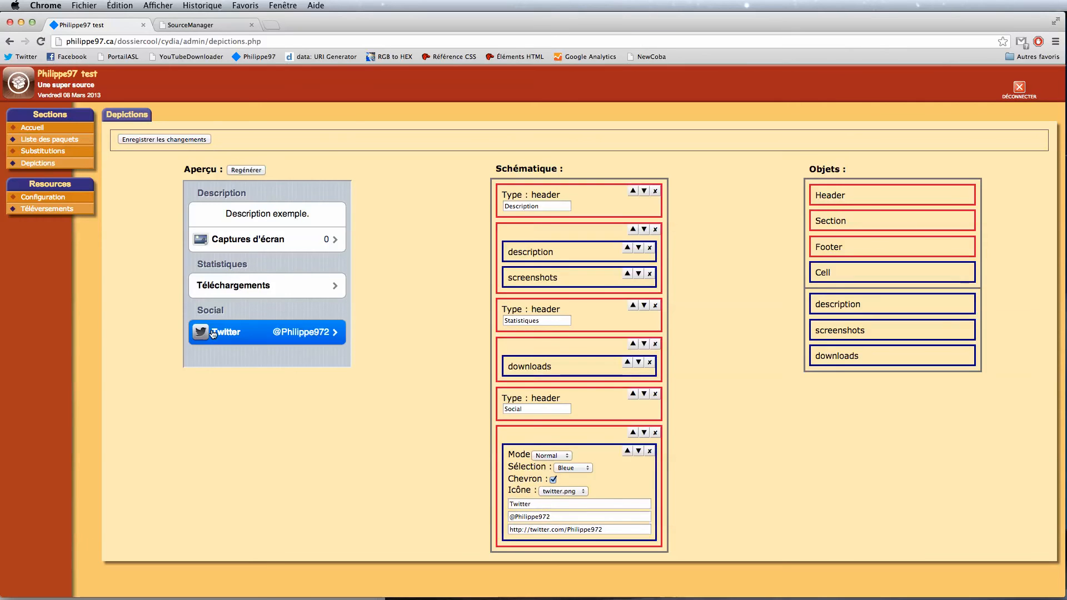
left_click(156, 139)
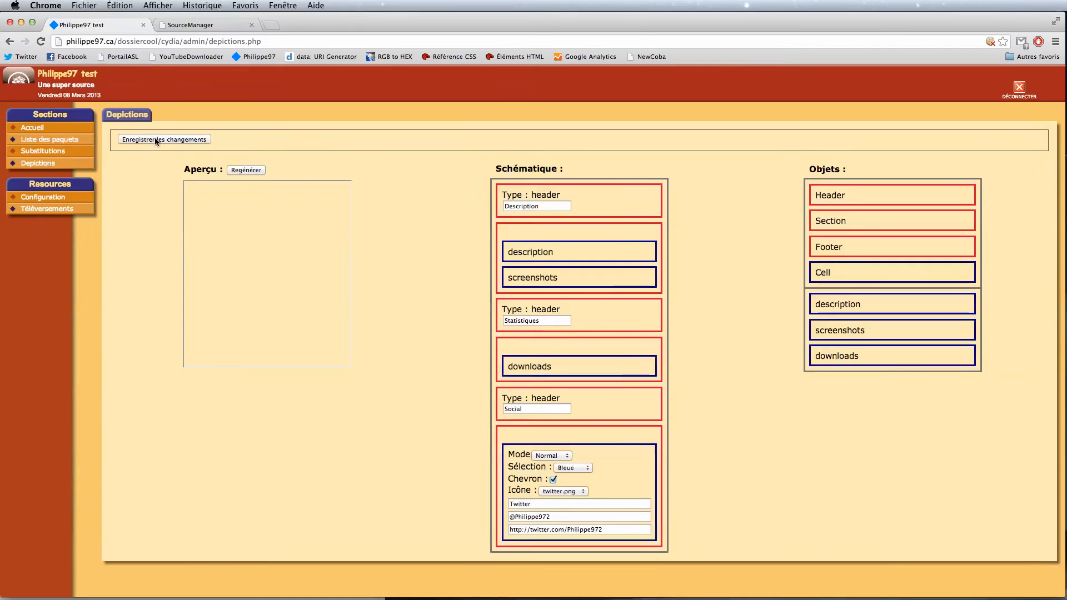
left_click(45, 158)
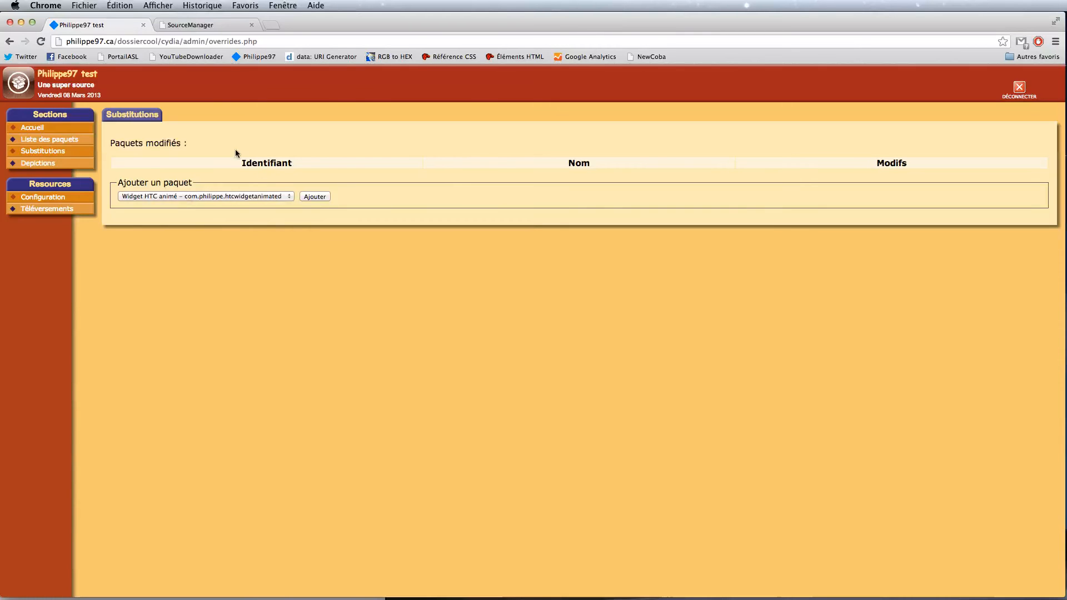
Step: Add a substitution for the Widget HTC animé package and open com.philippe.htcwidgetanimated for editing
left_click_drag(126, 144, 202, 142)
left_click(198, 143)
left_click(238, 198)
left_click(218, 199)
left_click(321, 196)
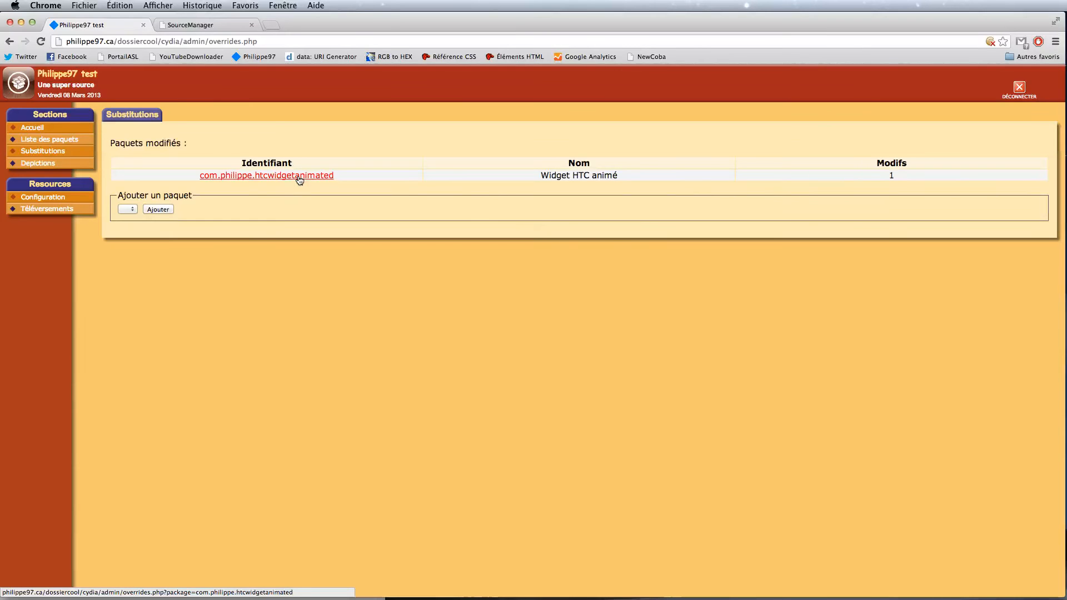
left_click(299, 179)
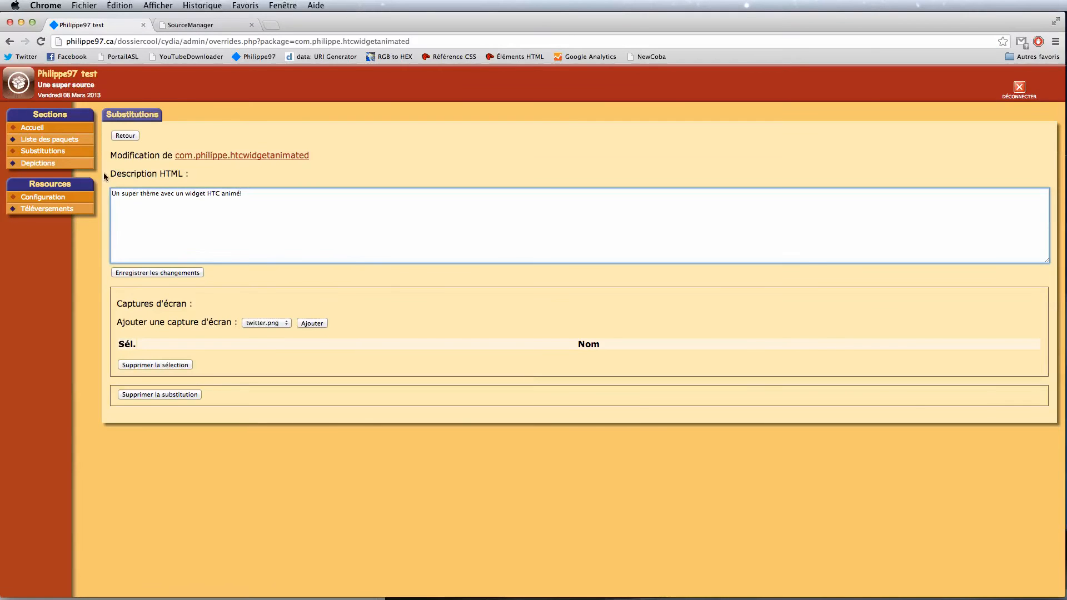
Step: Select the substitution's HTML description, then start choosing a file on the uploads page
left_click_drag(112, 176, 269, 174)
left_click(303, 239)
left_click(51, 212)
left_click(152, 149)
Step: Choose widgethtc1.png for upload and preview it full size from Finder's dossiercool folder
left_click(606, 144)
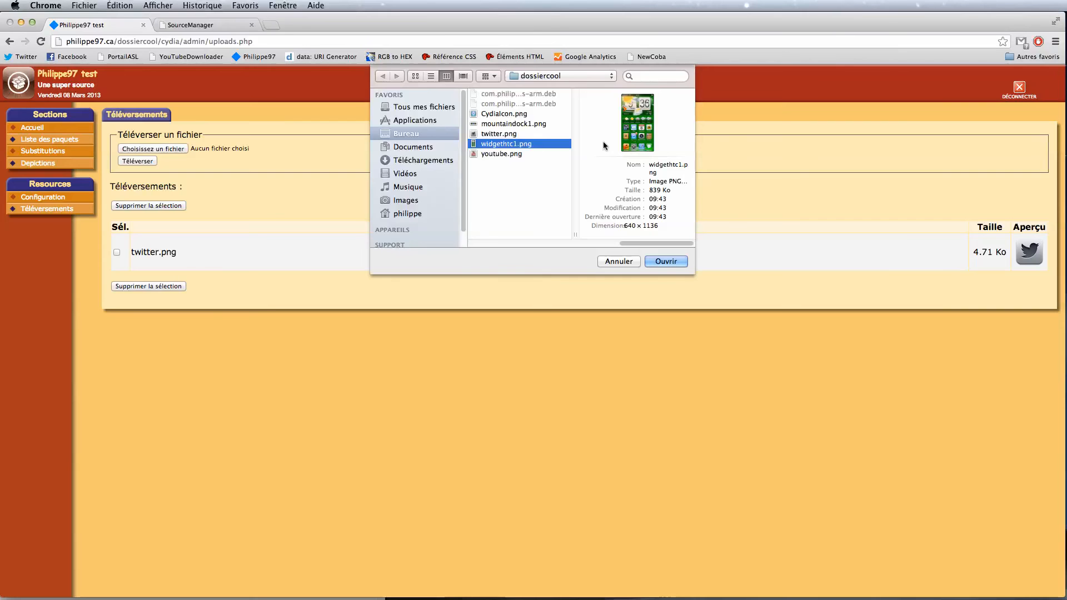
key("Return")
double_click(295, 27)
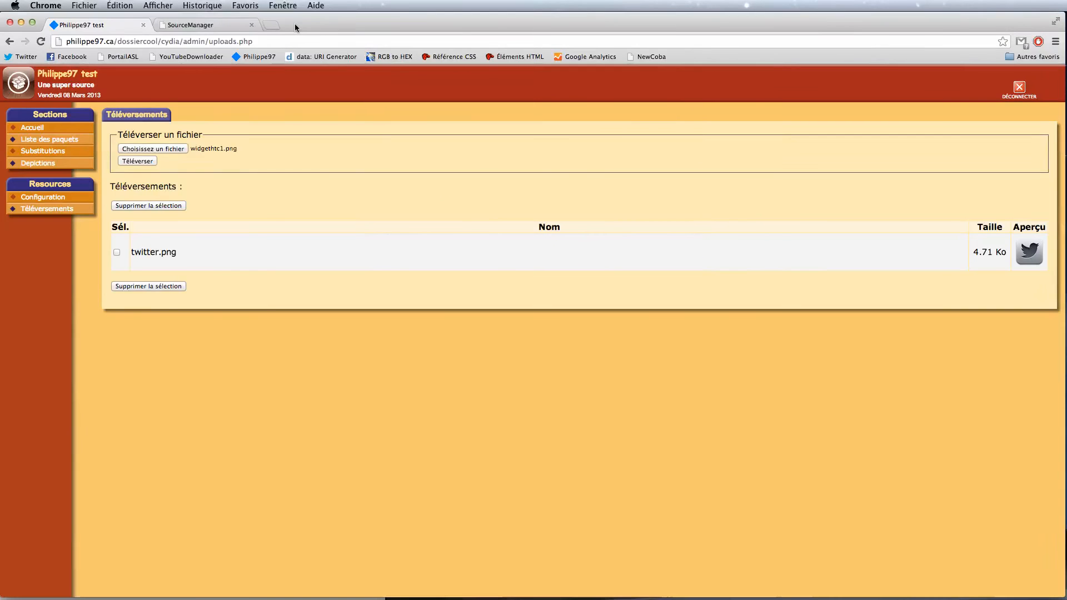
key("Left")
key("Down")
key("Down")
key("Right")
key("Down")
key("Down")
key("Down")
key("Down")
key("Down")
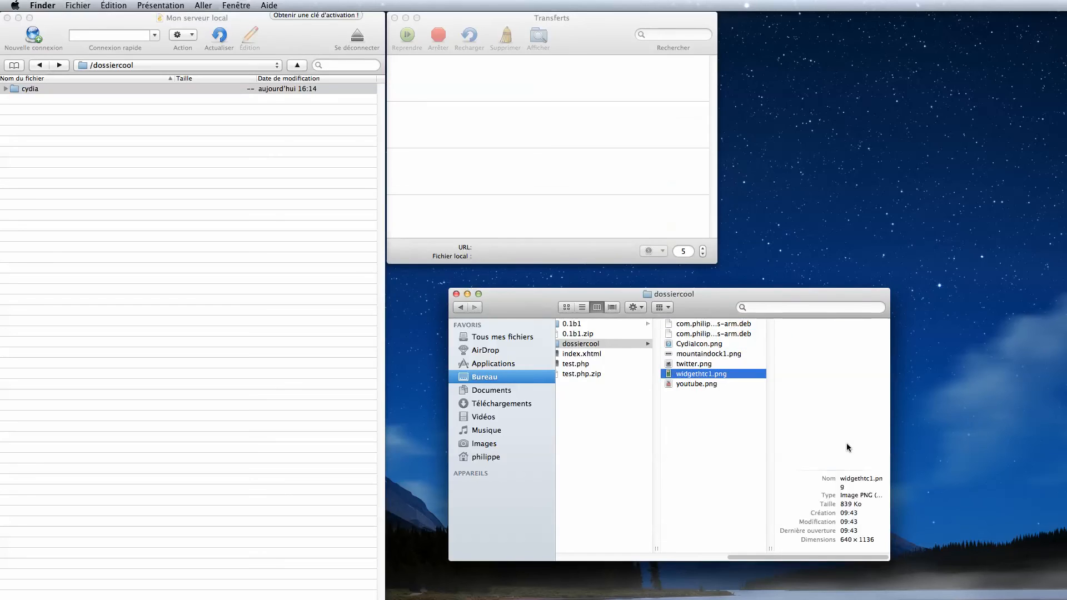
key("space")
Step: Close the preview and upload widgethtc1.png (818.88 Ko)
left_click_drag(694, 68, 581, 3)
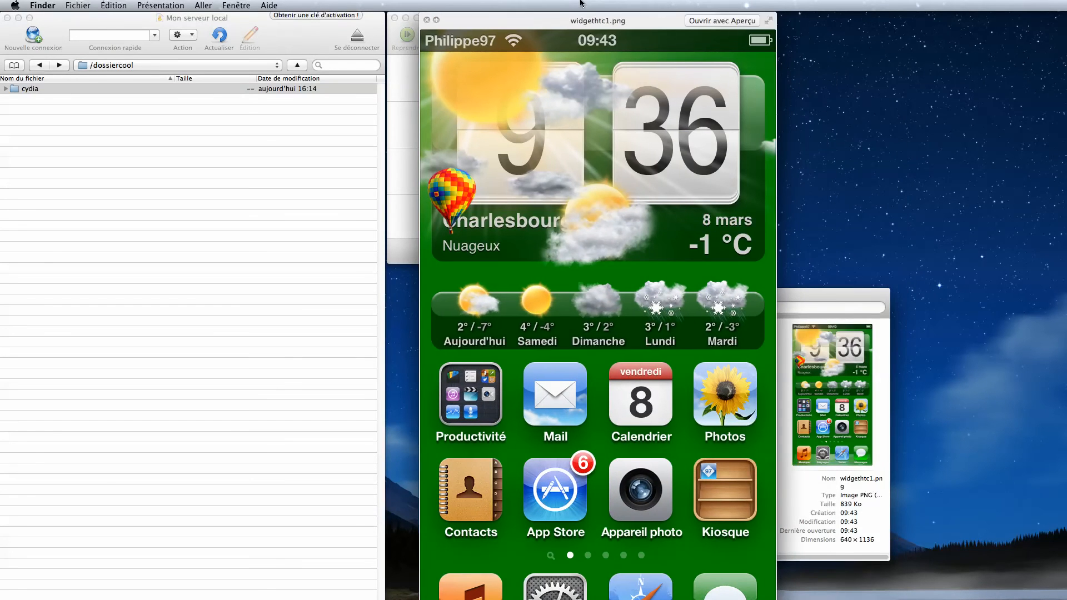
left_click(427, 21)
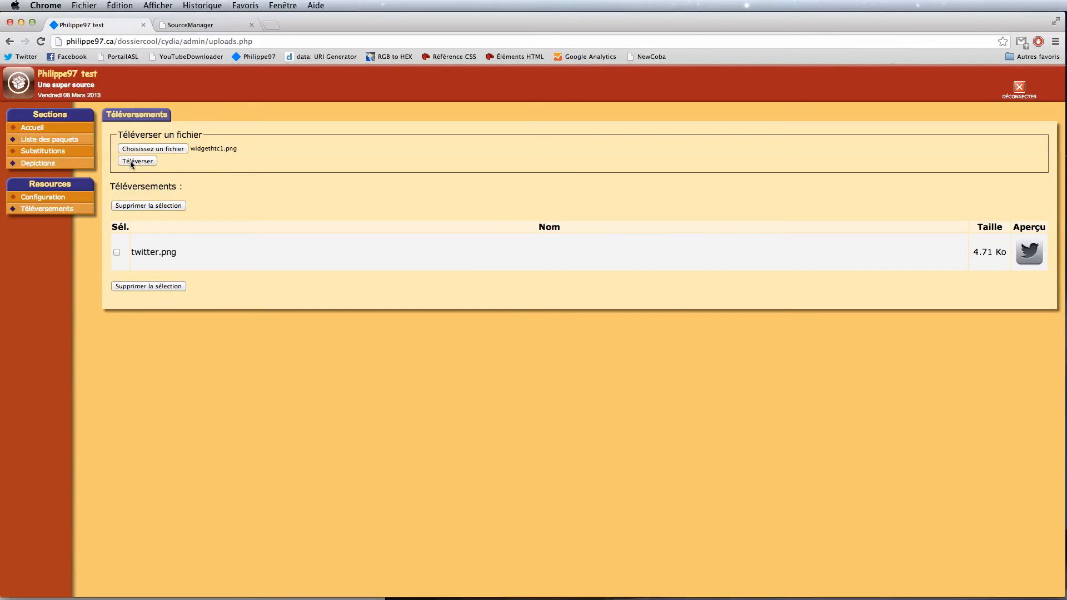
left_click(133, 162)
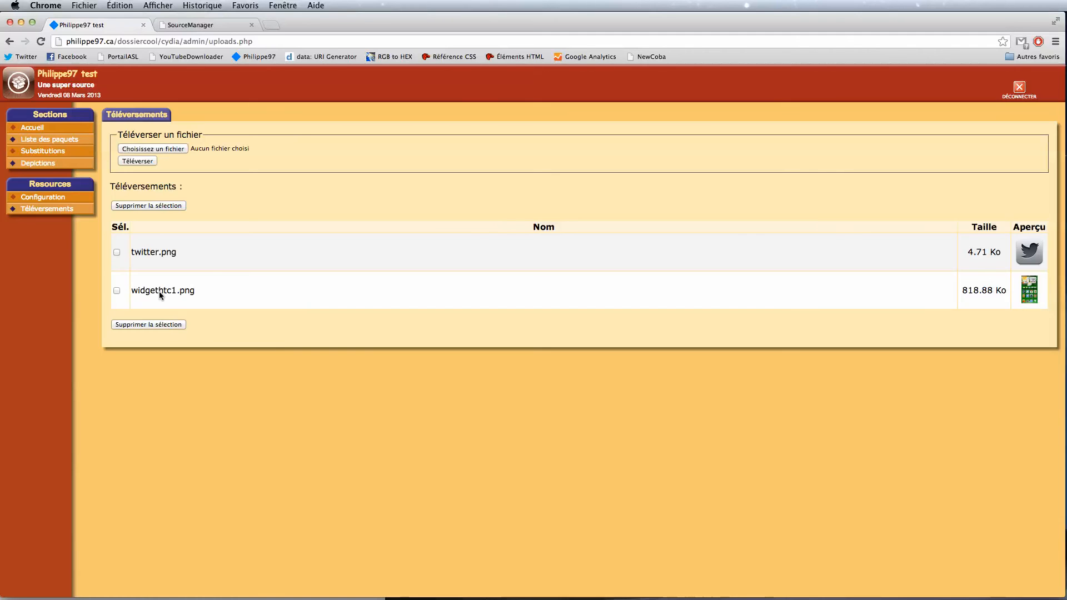
left_click(39, 152)
Step: In com.philippe.htcwidgetanimated, pick widgethtc1.png under Ajouter une capture d'écran and add it
left_click(285, 175)
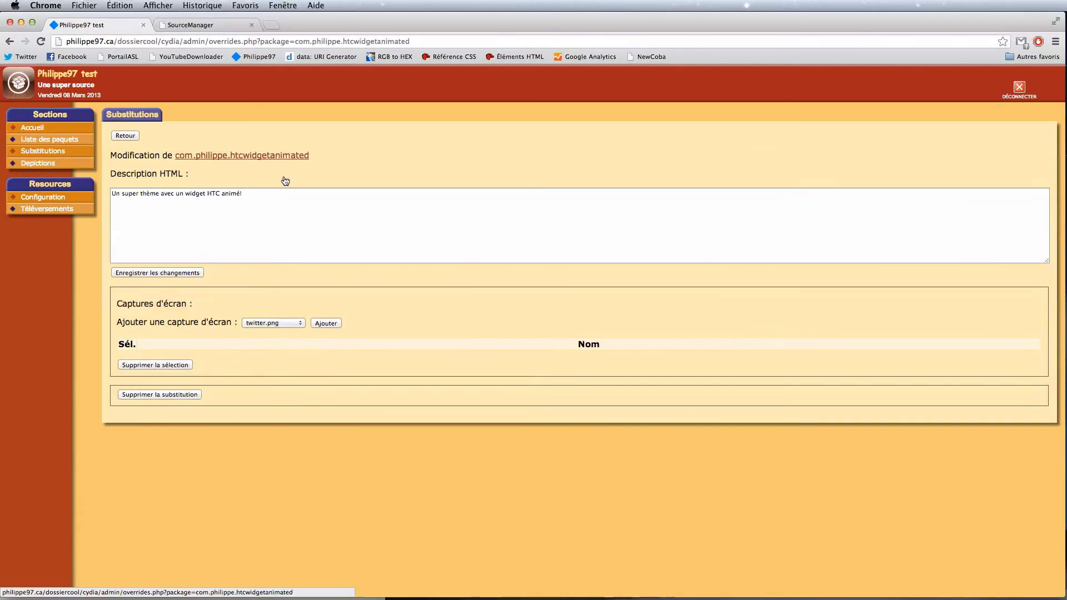
left_click(284, 327)
left_click(284, 327)
left_click(278, 325)
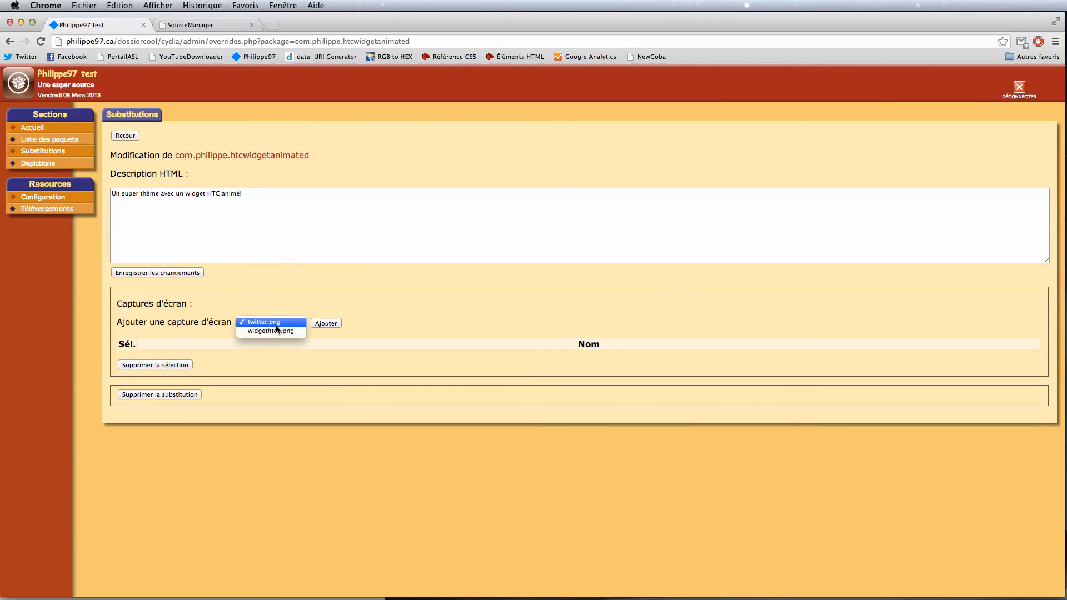
left_click(275, 331)
left_click(322, 323)
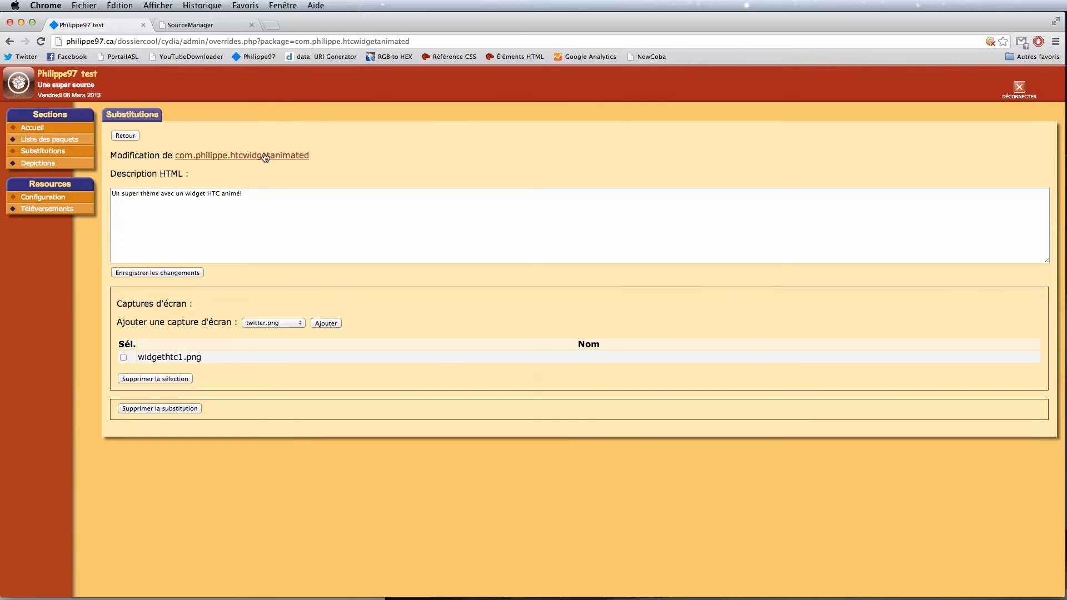
Step: View the package depiction and check its screenshots, download statistics and Twitter pages
left_click(210, 158)
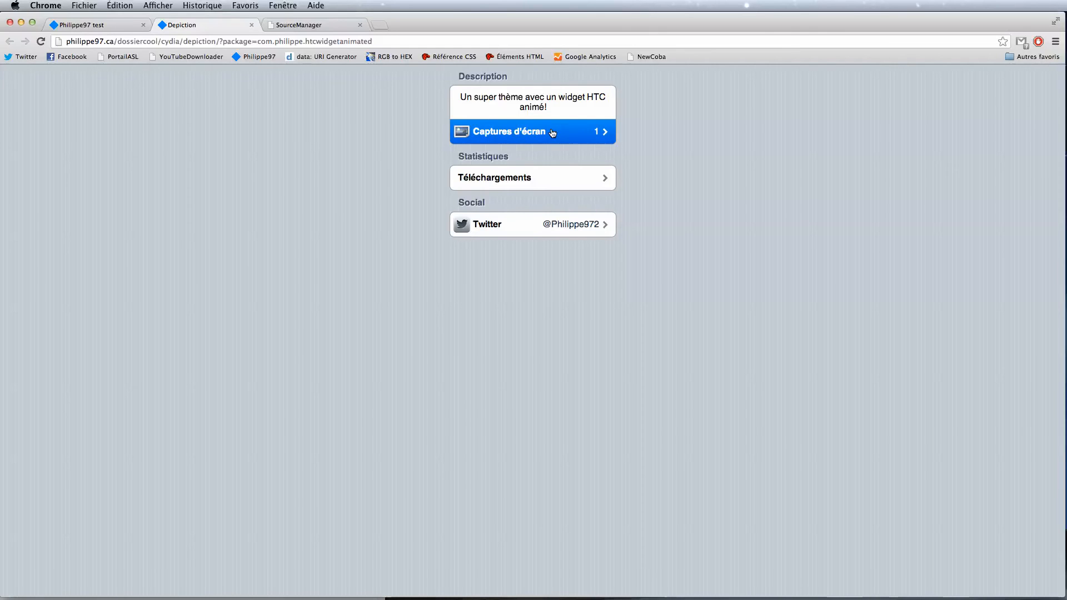
left_click(570, 131)
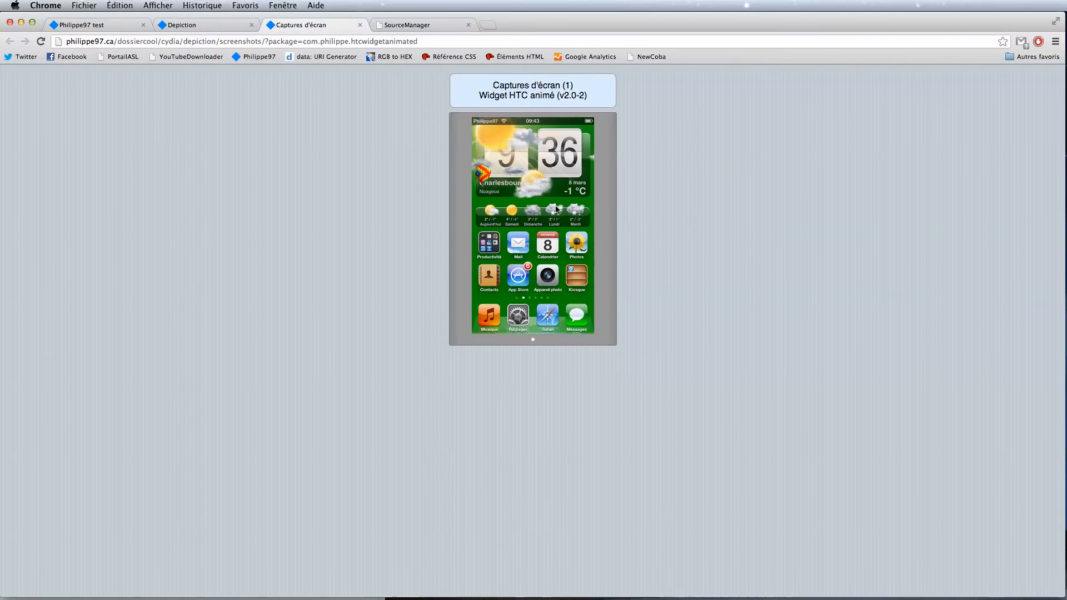
left_click(360, 24)
left_click(534, 178)
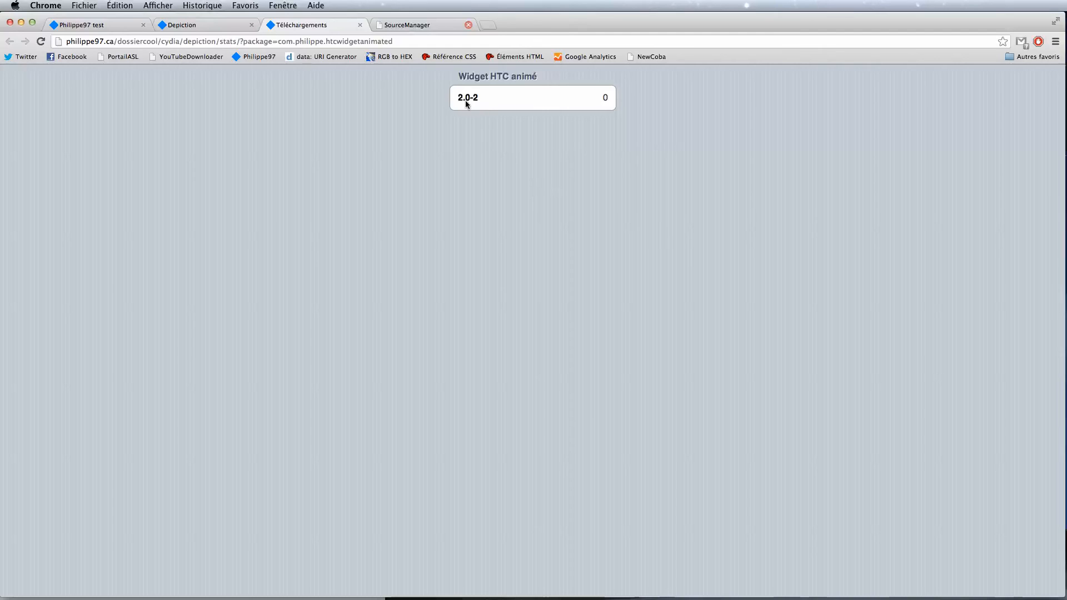
left_click(360, 25)
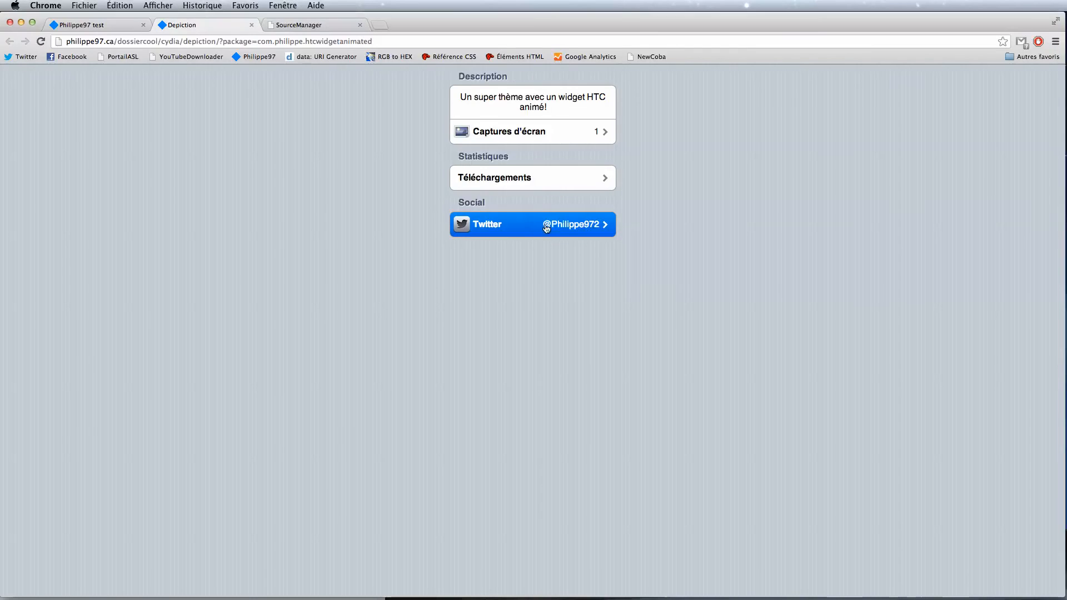
left_click(522, 229)
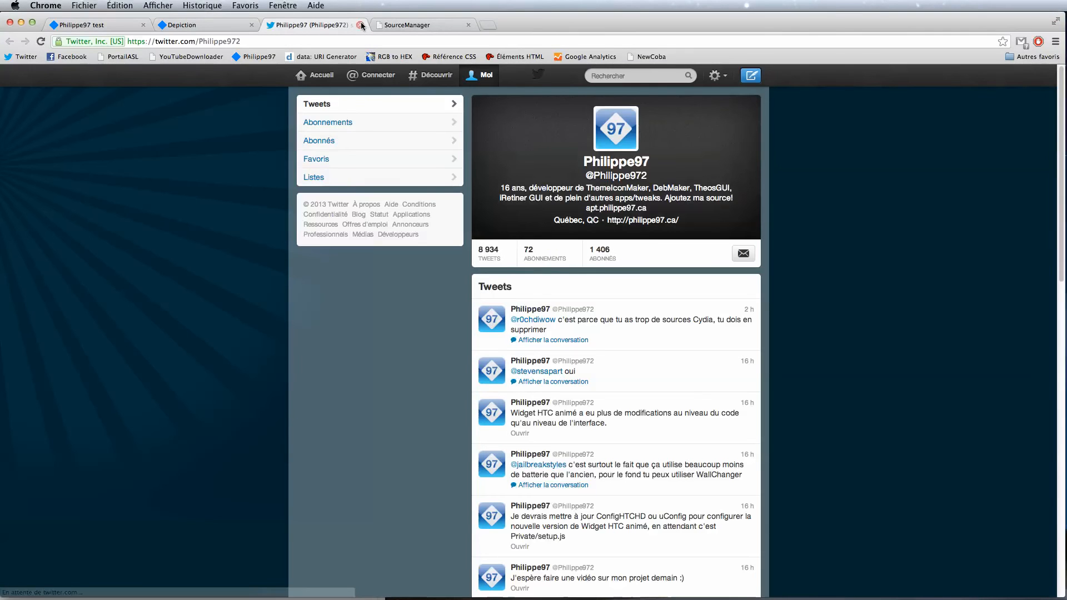
left_click(361, 25)
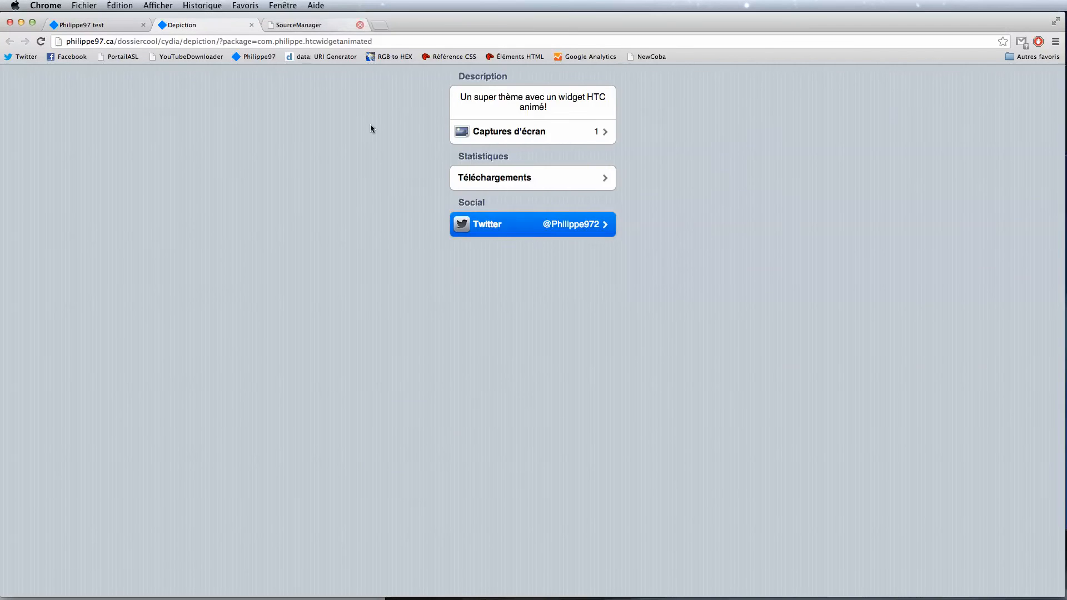
Step: Back in the admin, start appending <br /> line breaks to the end of the HTML description
left_click(120, 25)
left_click(258, 190)
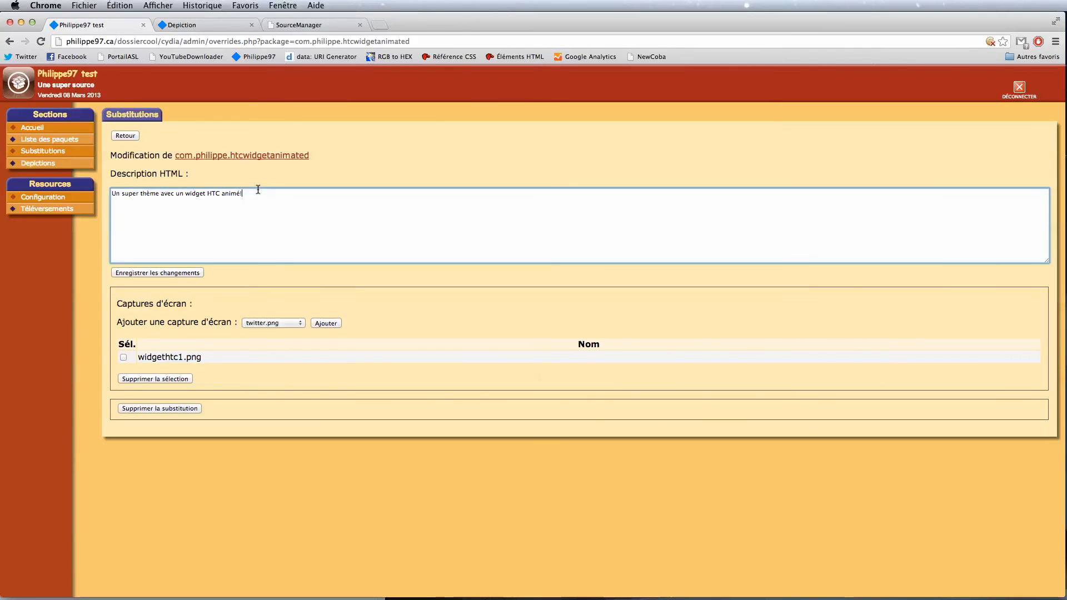
type("<br /> ")
type("<")
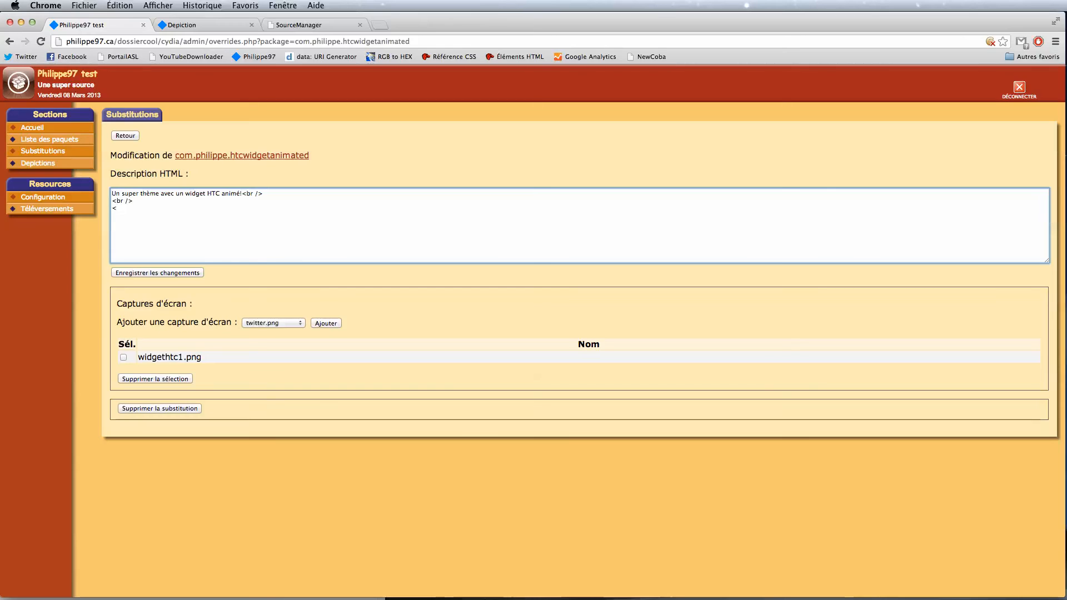
Step: Type a span with color: green; font-weight: bold reading 'Recommandé :' into the description
type("span style=\"color: grenn;")
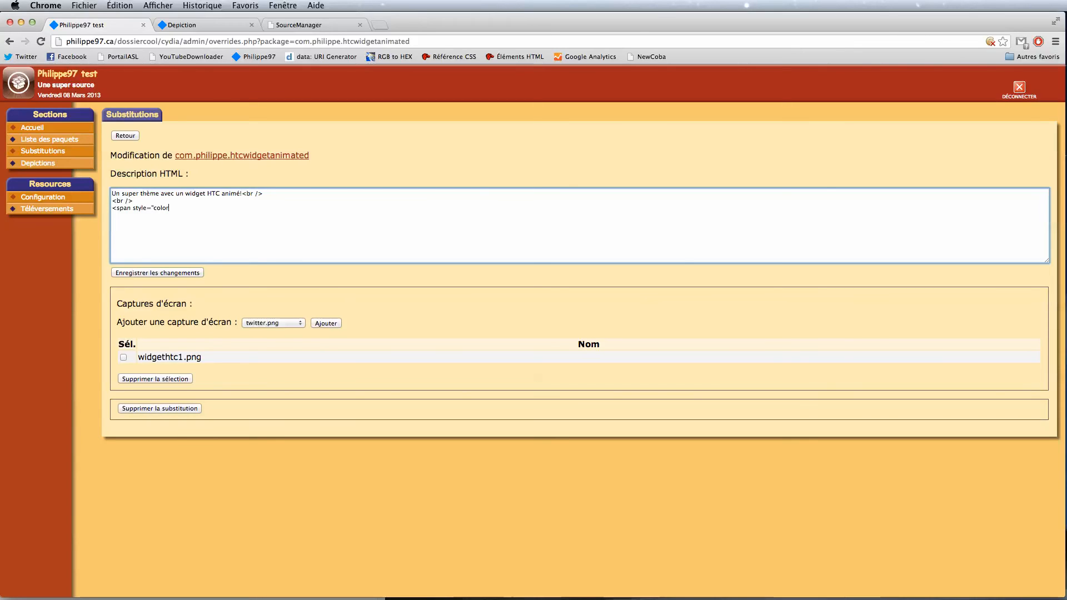
key("BackSpace")
key("BackSpace")
key("BackSpace")
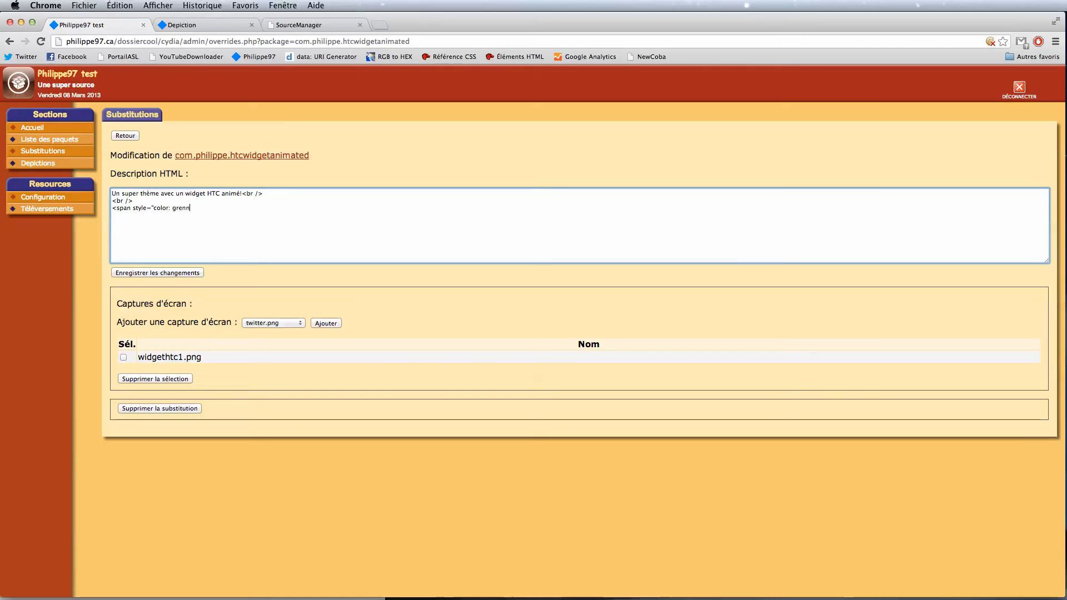
type("en; font-weight: bold; \"<")
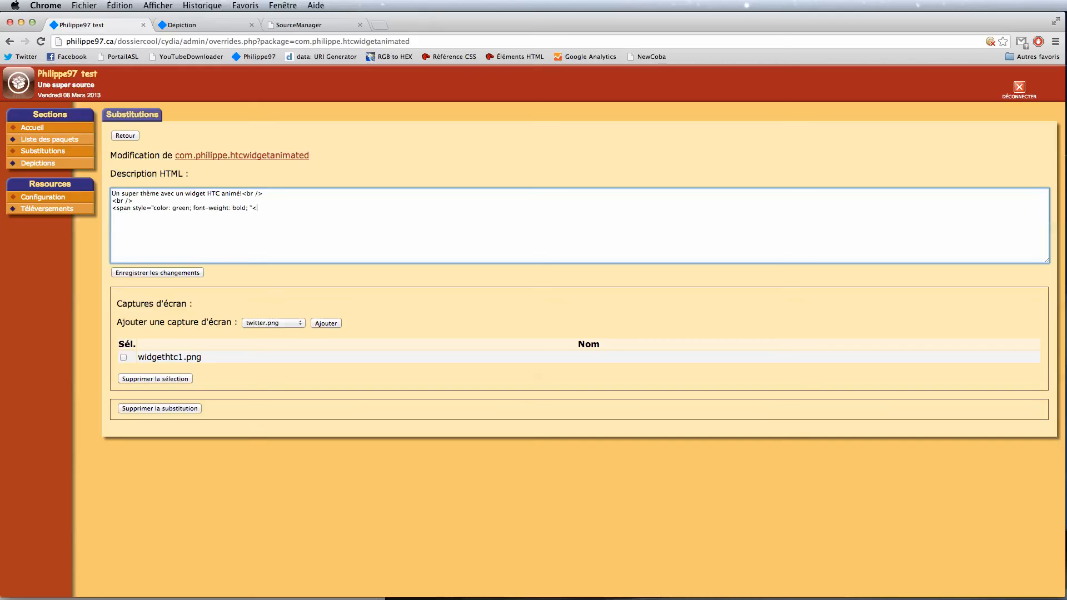
key("BackSpace")
type(">Recomandé")
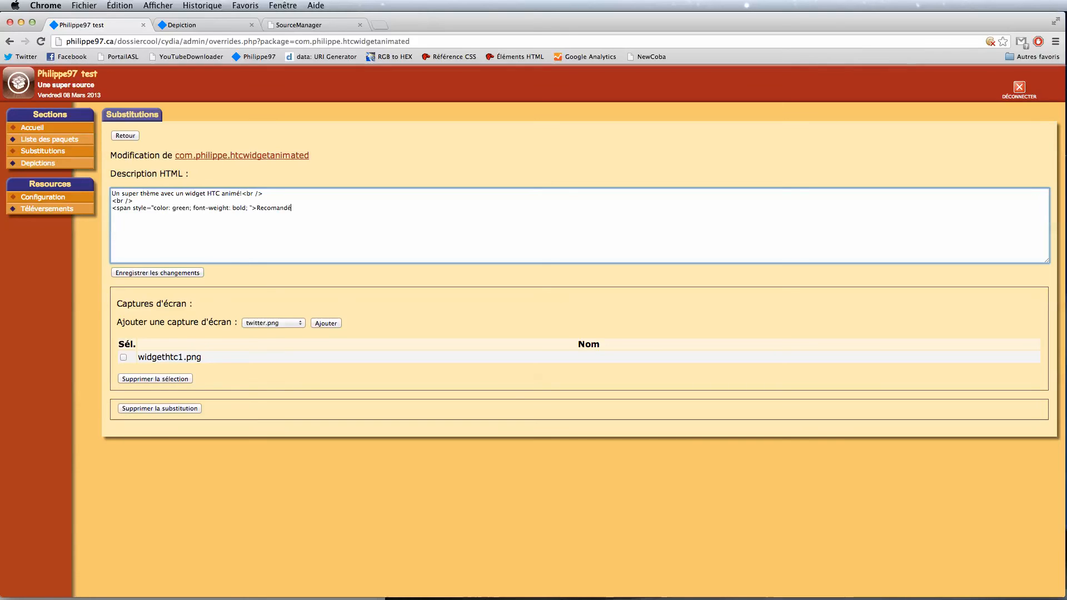
type("m")
type(" ;<")
key("BackSpace")
key("BackSpace")
type("L :</span>")
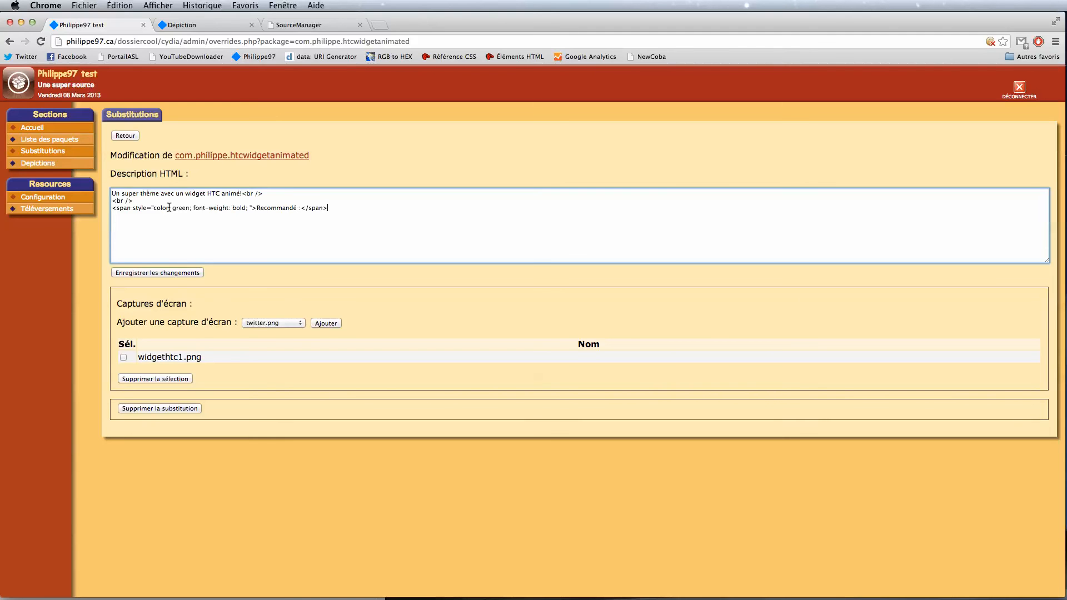
Step: Save the description and reload the depiction page to confirm the green Recommandé line
left_click(165, 271)
left_click(224, 28)
key("super+r")
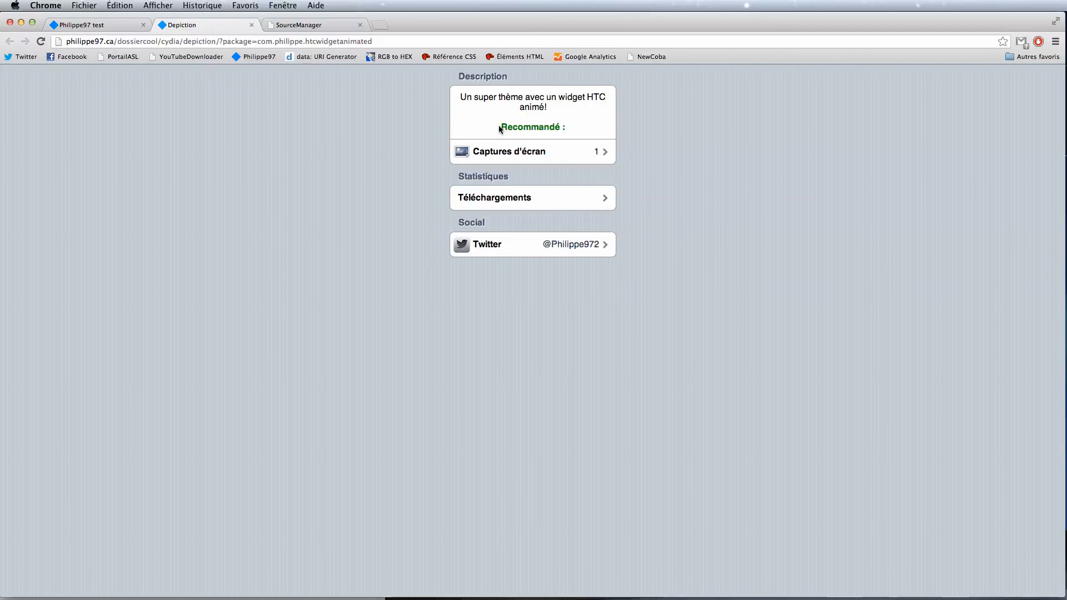
left_click(89, 26)
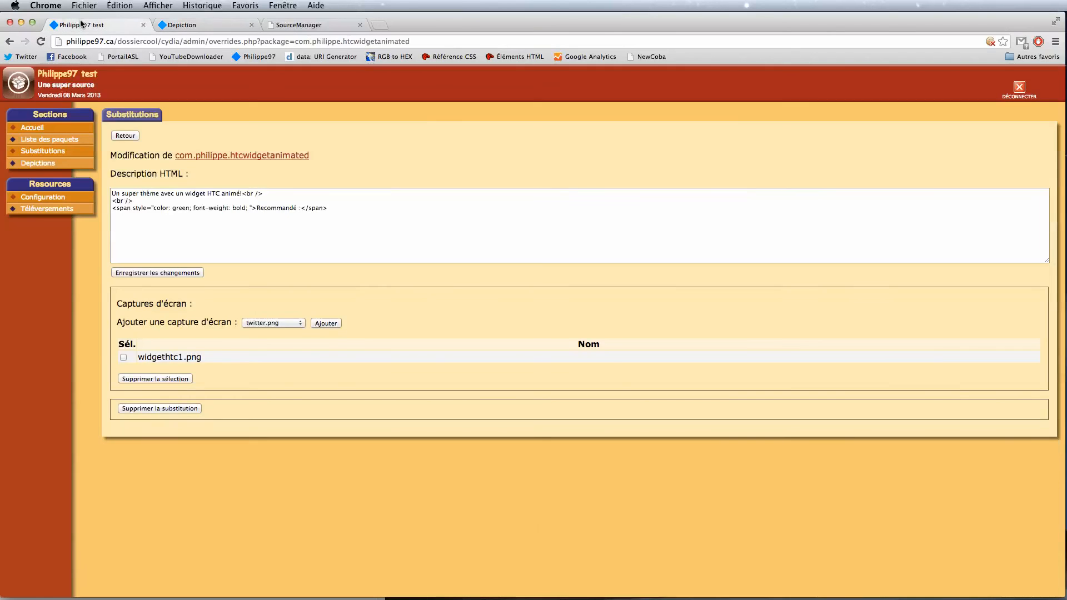
Step: Append a <br /> and a '- ThemeIconLayout' line to the HTML description
left_click(356, 233)
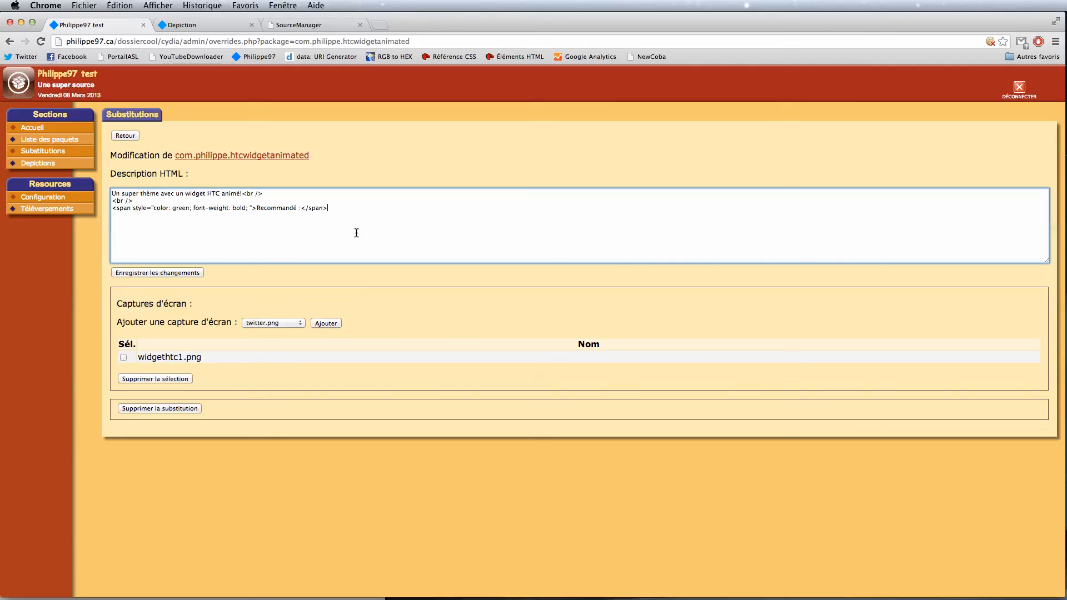
type("<br /")
type("Laypi")
type("ut")
Step: Save and reload the depiction to confirm ThemeIconLayout appears under Recommandé
left_click(165, 274)
left_click(167, 24)
key("super+r")
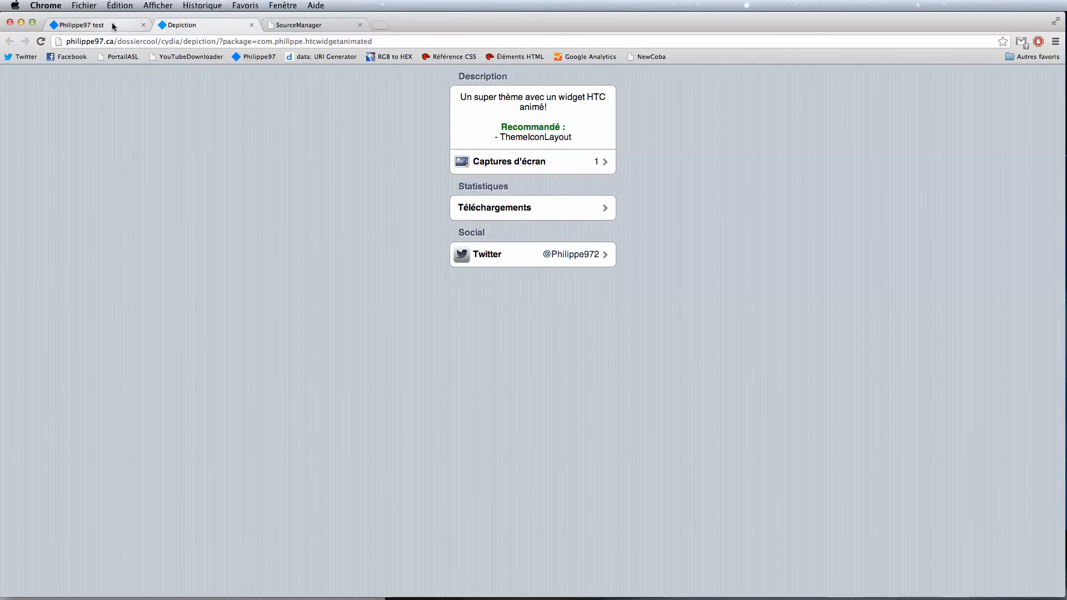
left_click(113, 26)
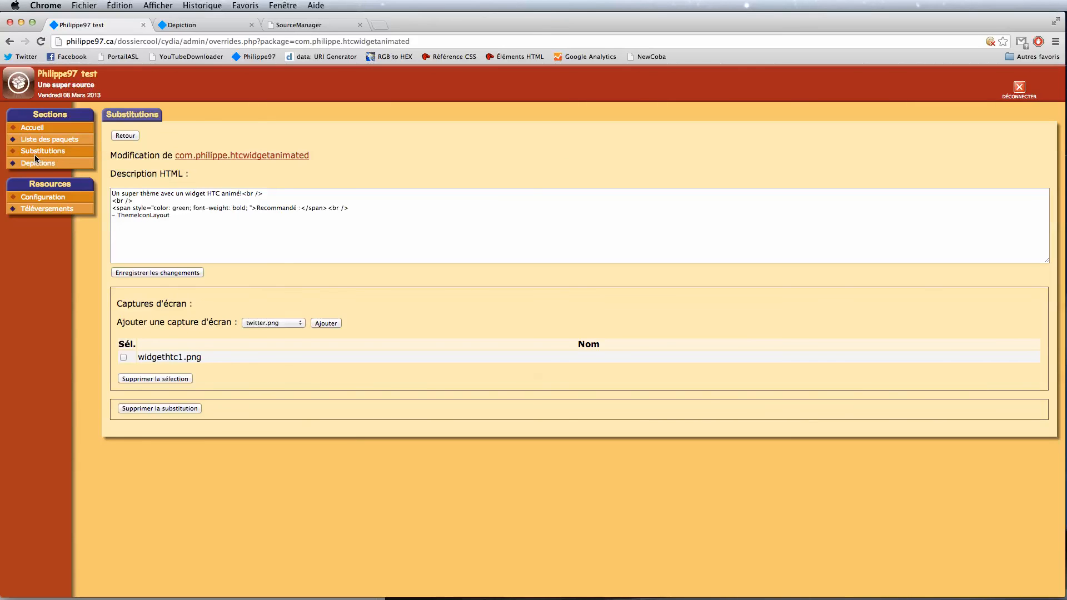
Step: In Configuration, shorten the source short name from 'Philippe97 test' to Phil97
left_click(120, 138)
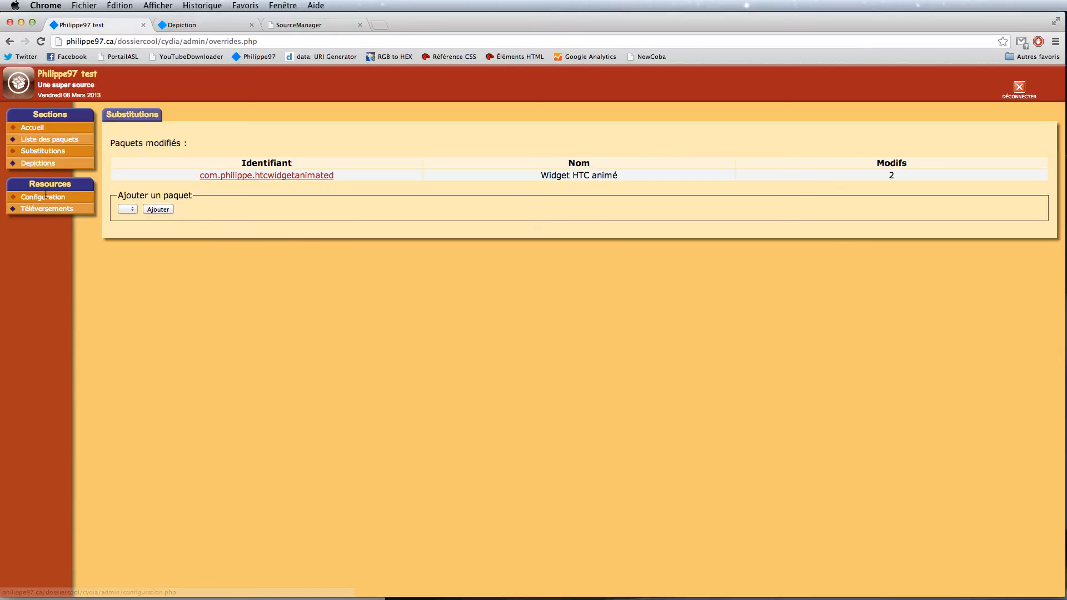
left_click(44, 199)
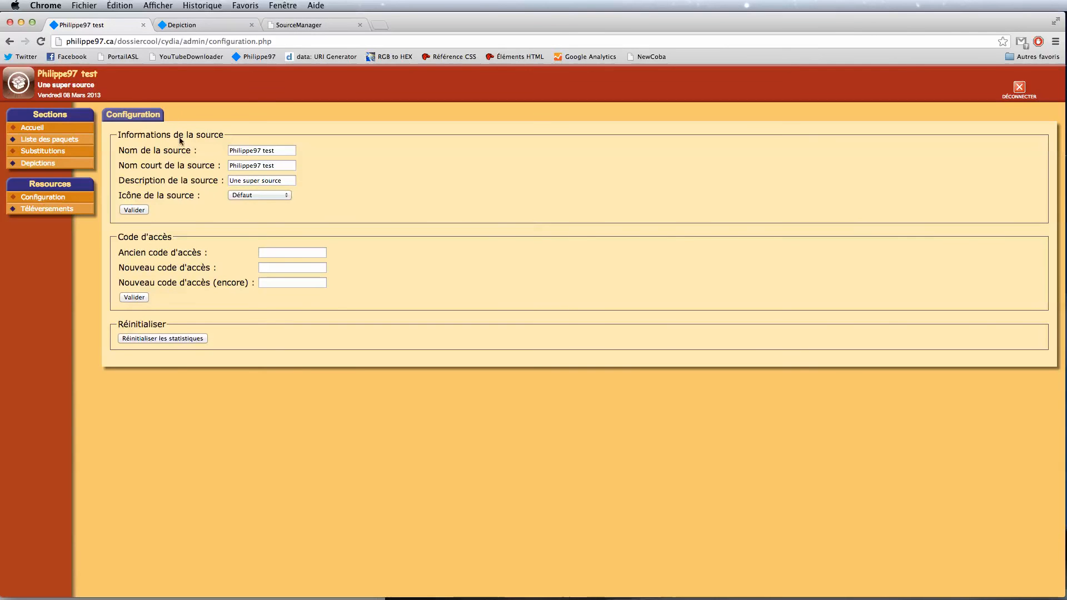
left_click_drag(288, 151, 193, 150)
left_click_drag(285, 164, 207, 164)
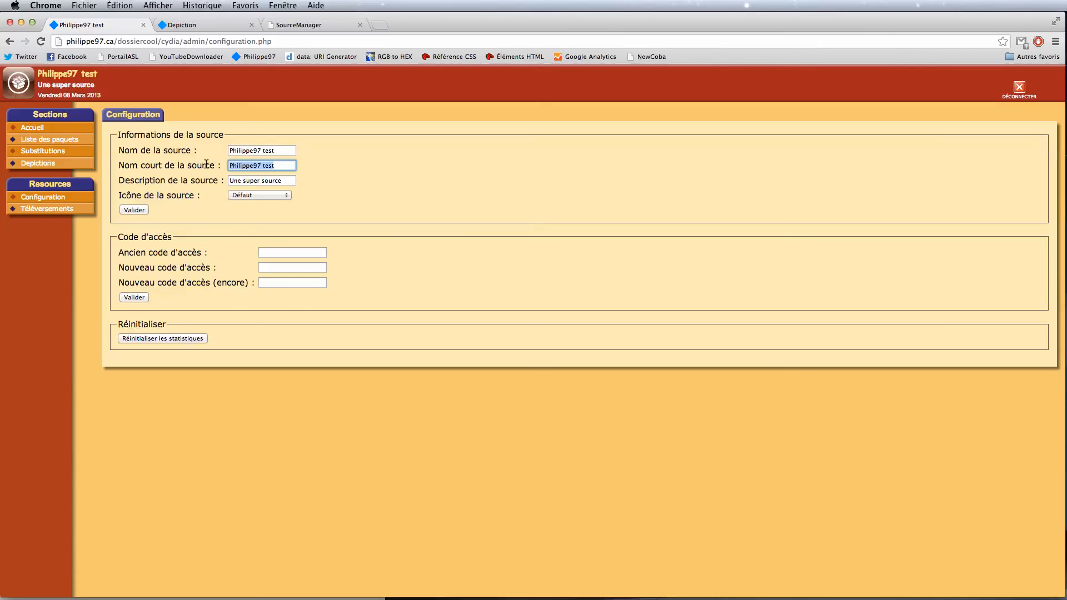
left_click_drag(284, 181, 207, 179)
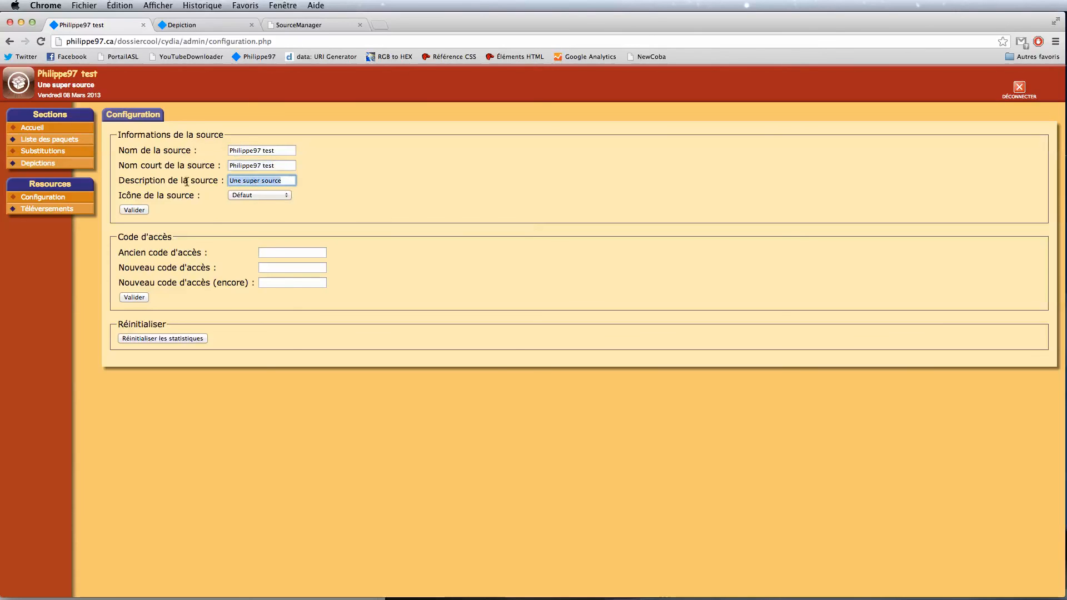
left_click(281, 166)
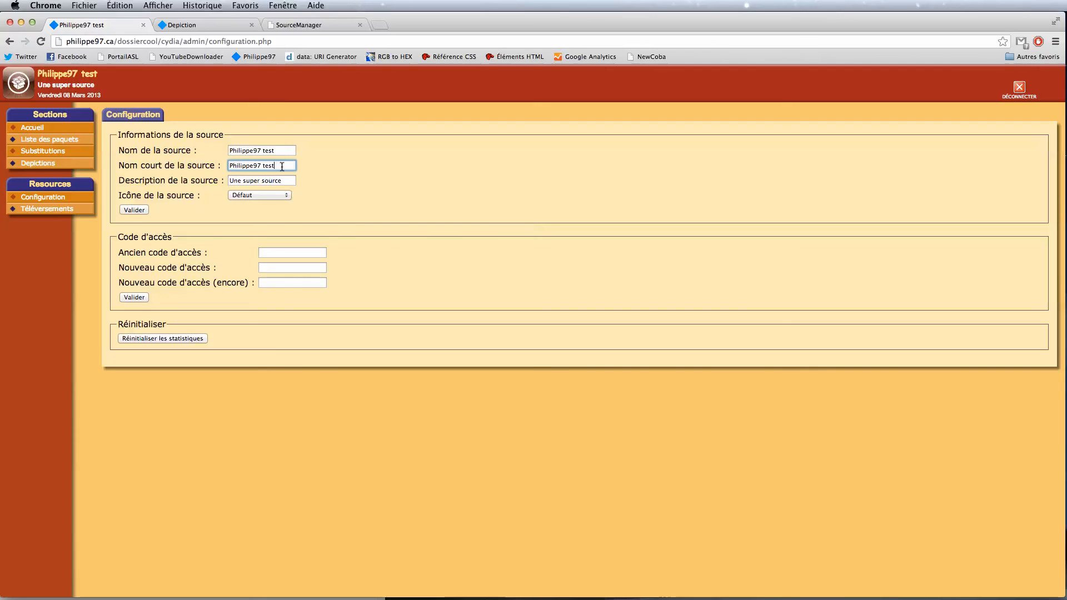
key("BackSpace")
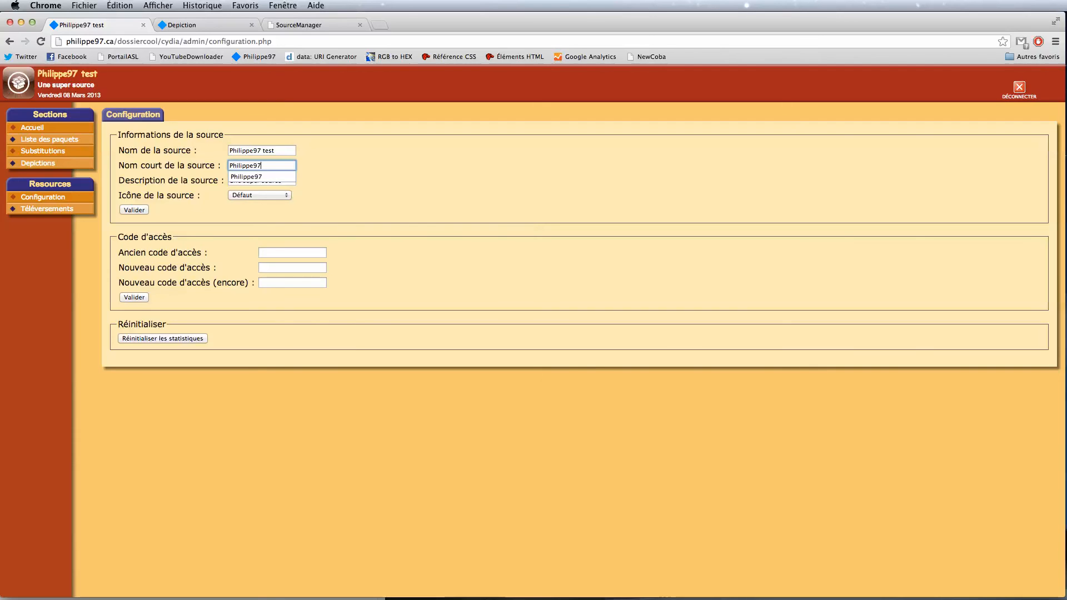
key("BackSpace")
key("BackSpace")
key("BackSpace")
key("BackSpace")
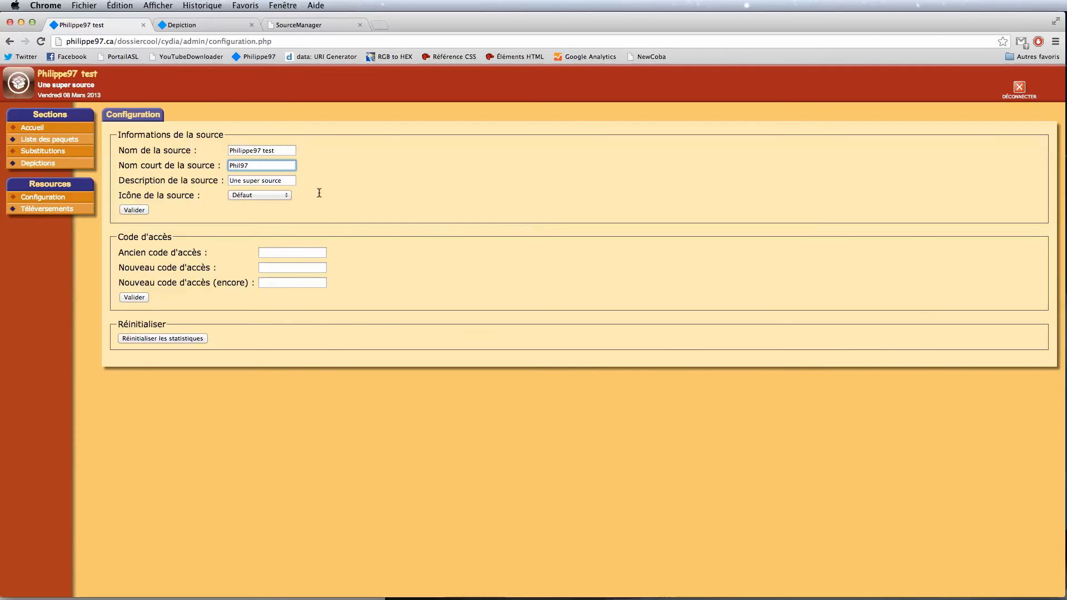
Step: Check the Icône de la source dropdown, leaving it on Défaut
left_click(289, 179)
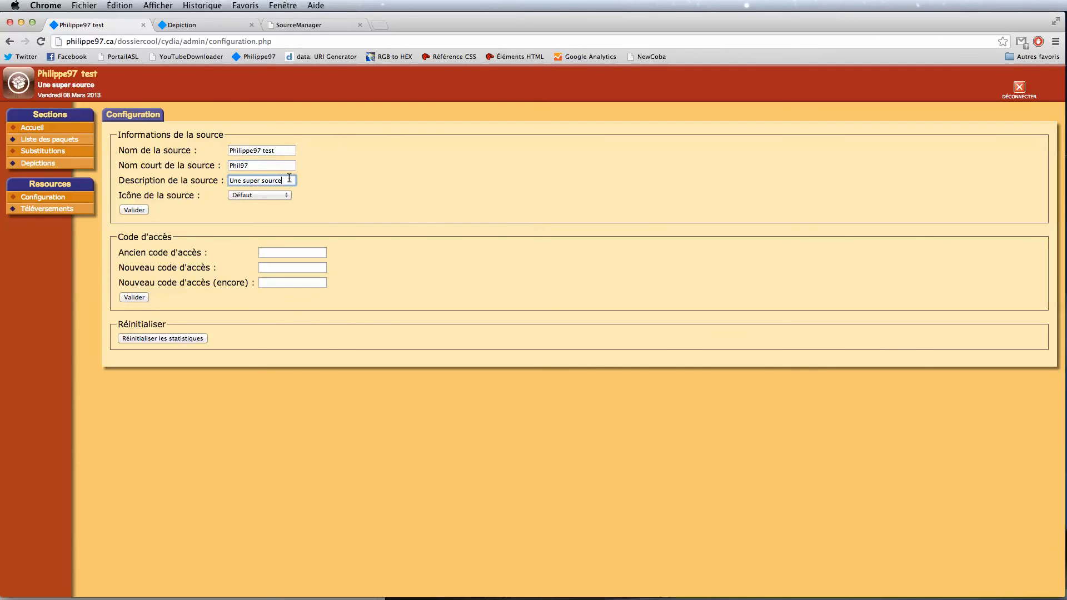
left_click(243, 195)
left_click(243, 195)
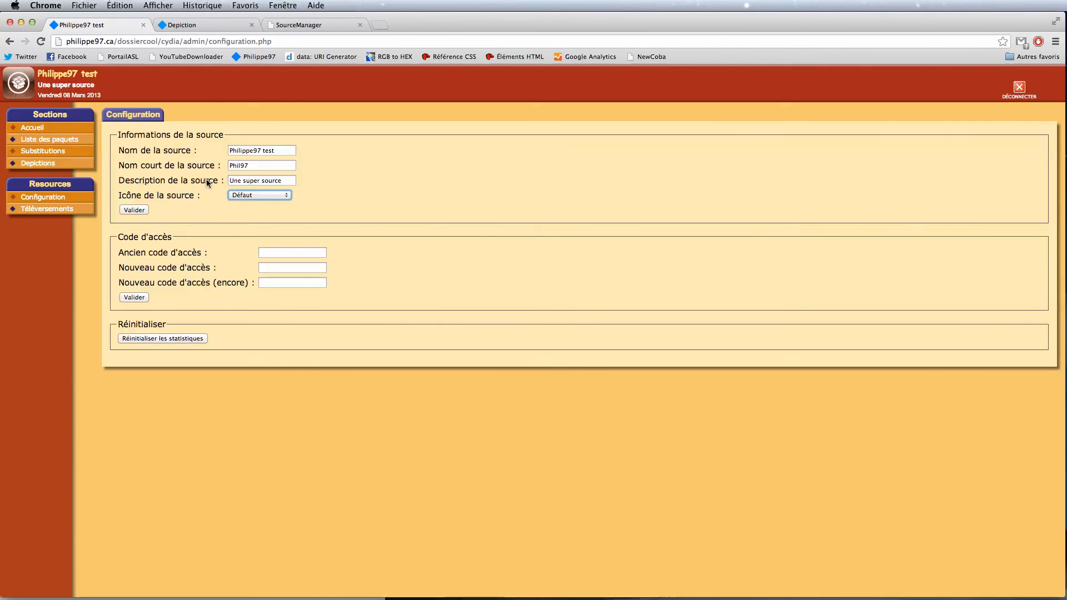
left_click(215, 196)
left_click(143, 212)
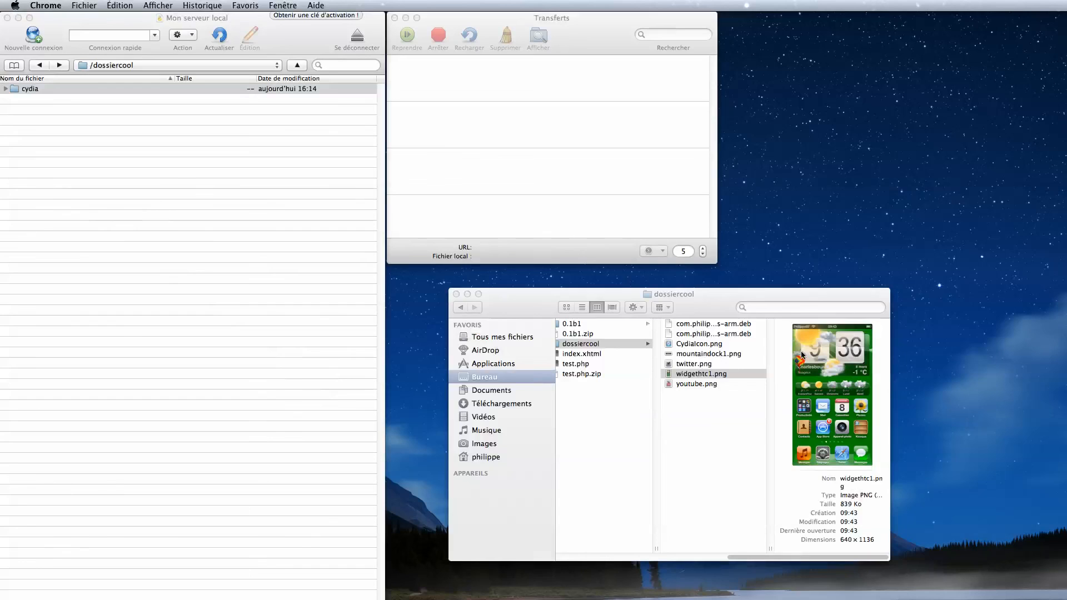
left_click(802, 354)
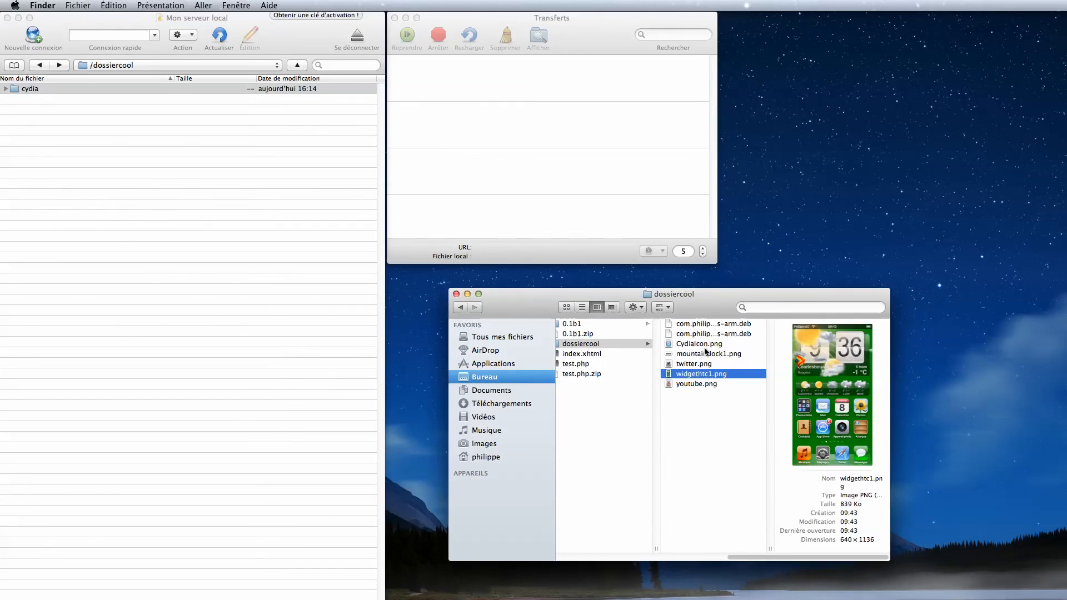
left_click(700, 344)
key("space")
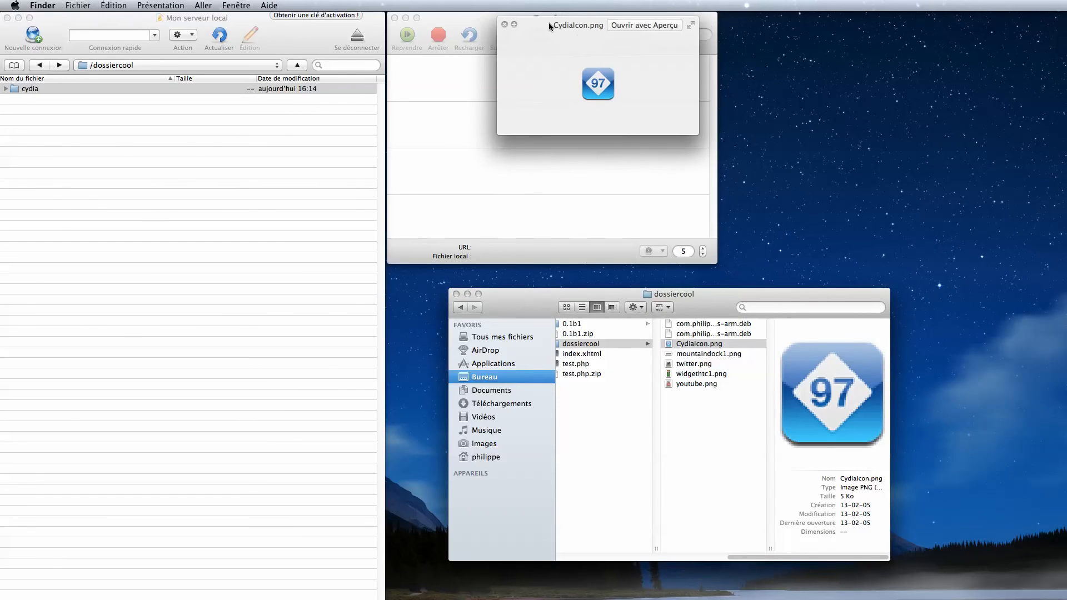
left_click(505, 24)
left_click(679, 441)
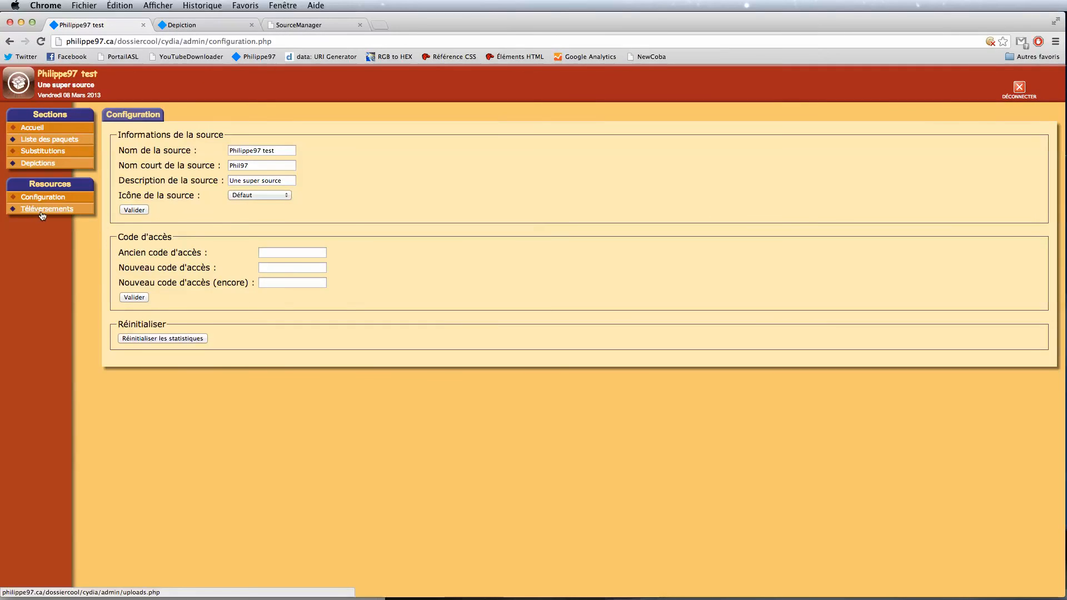
Step: Upload CydiaIcon.png on the Téléversements page
left_click(43, 211)
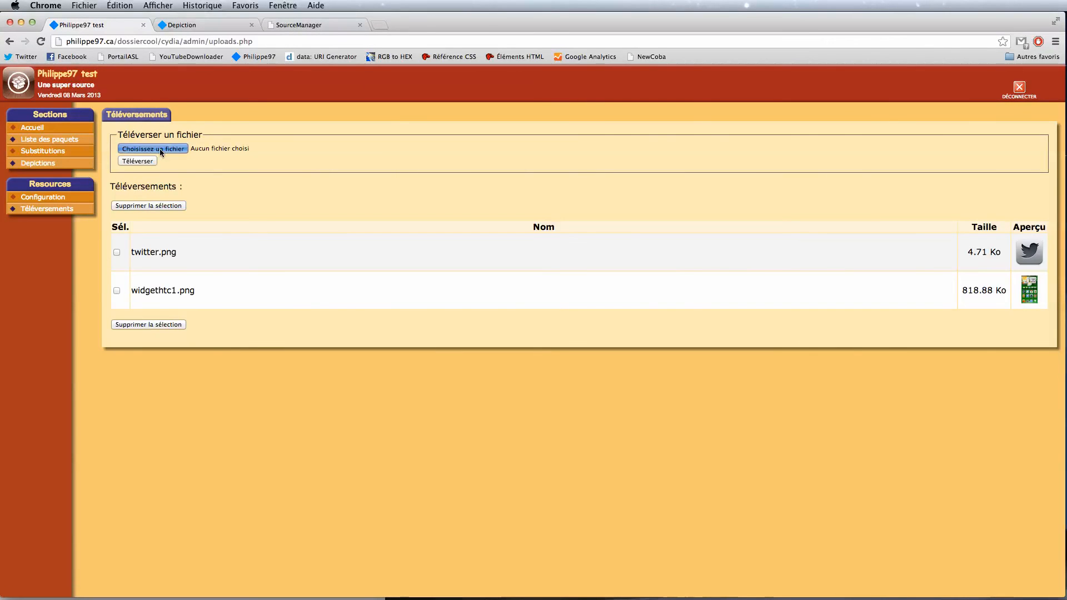
left_click(160, 149)
double_click(613, 114)
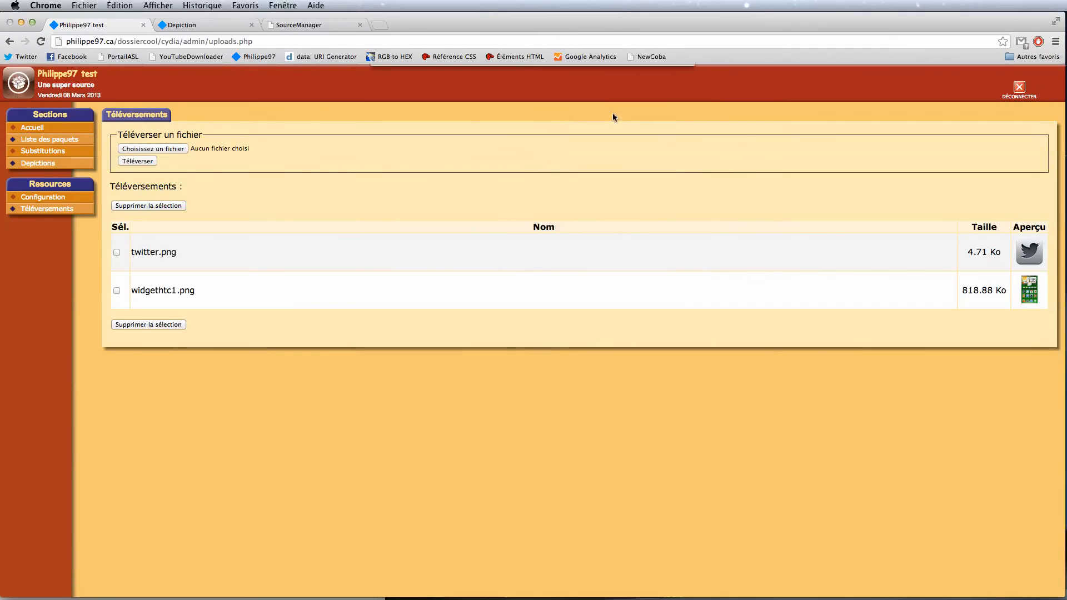
left_click(138, 161)
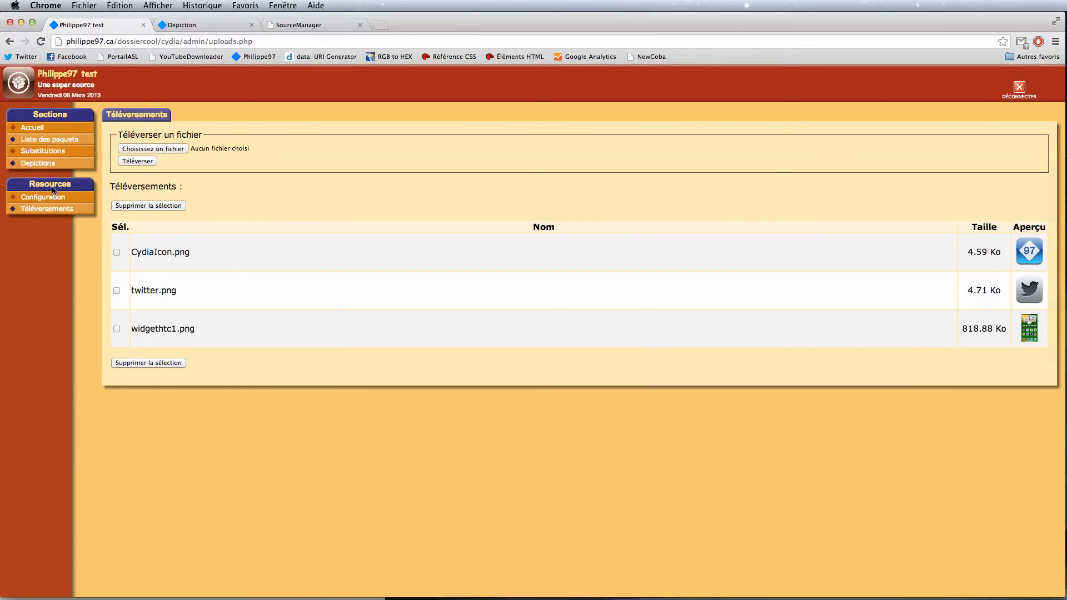
Step: Set Icône de la source to CydiaIcon.png in Configuration and validate
left_click(34, 199)
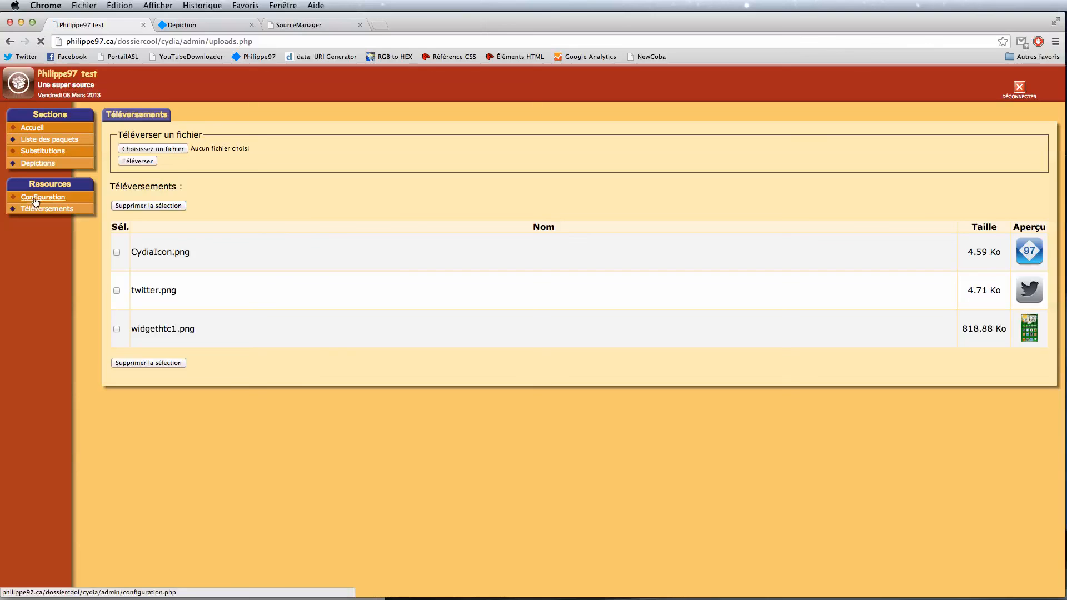
left_click(259, 196)
left_click(254, 205)
left_click(143, 211)
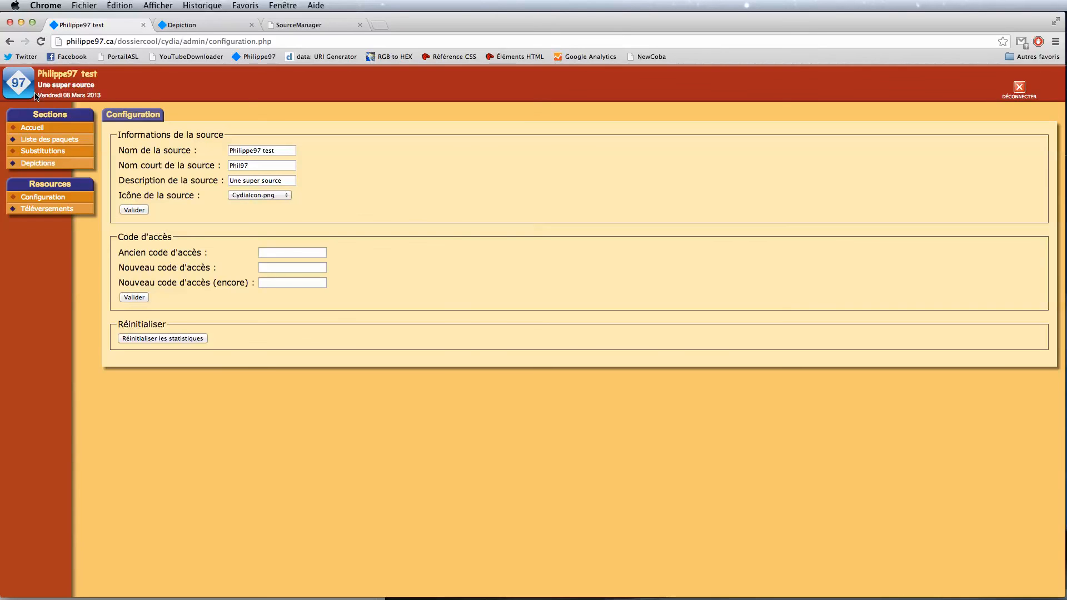
left_click_drag(250, 241, 415, 295)
left_click(414, 295)
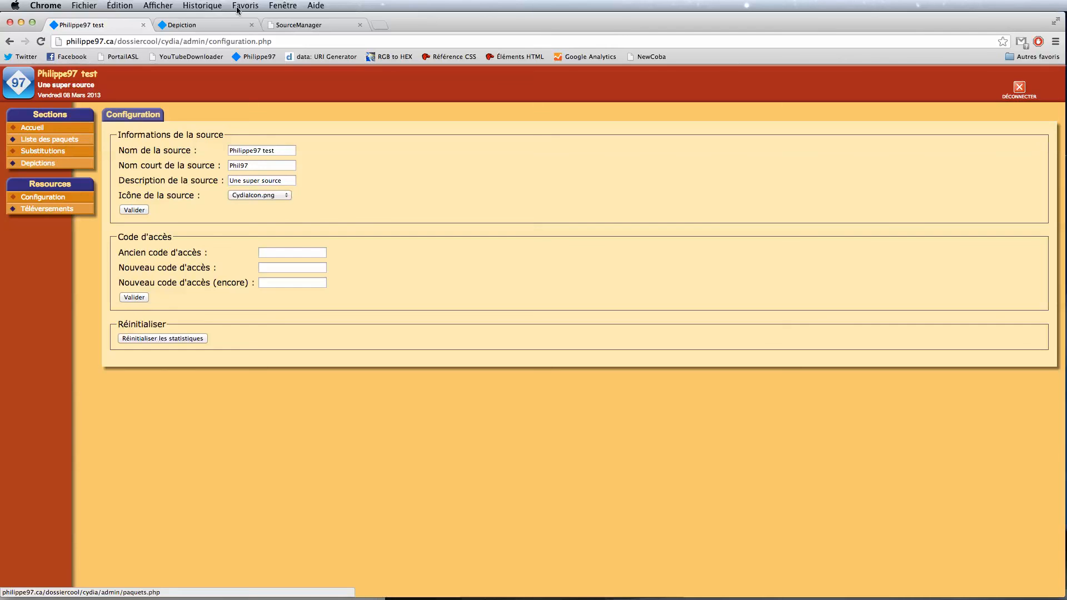
Step: Trim the depiction tab's URL to load the /dossiercool/cydia index, then minimize Chrome
left_click(196, 25)
left_click_drag(184, 44, 479, 45)
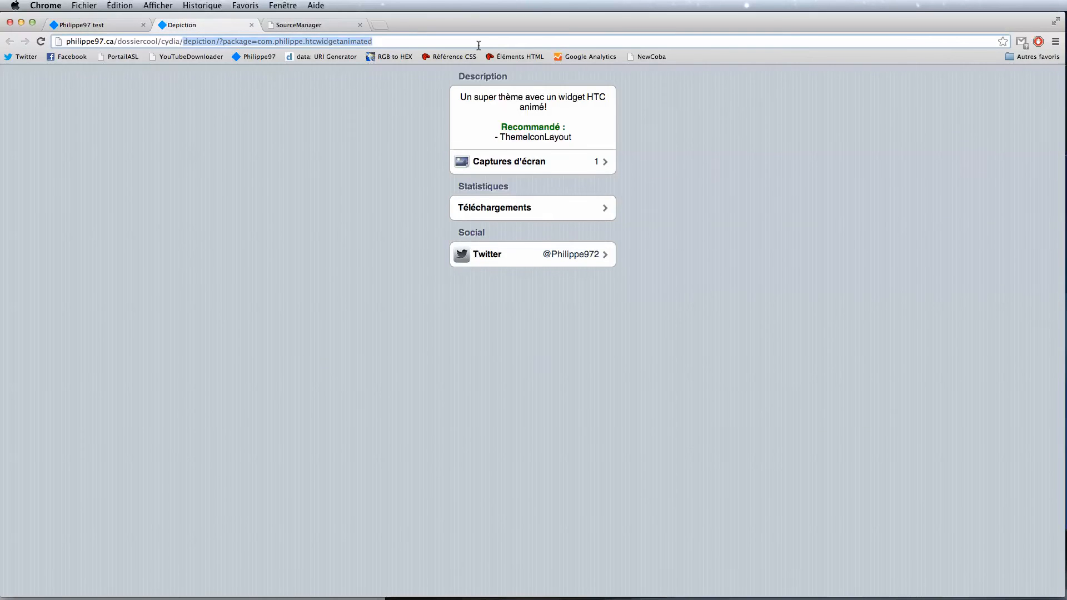
key("BackSpace")
key("Return")
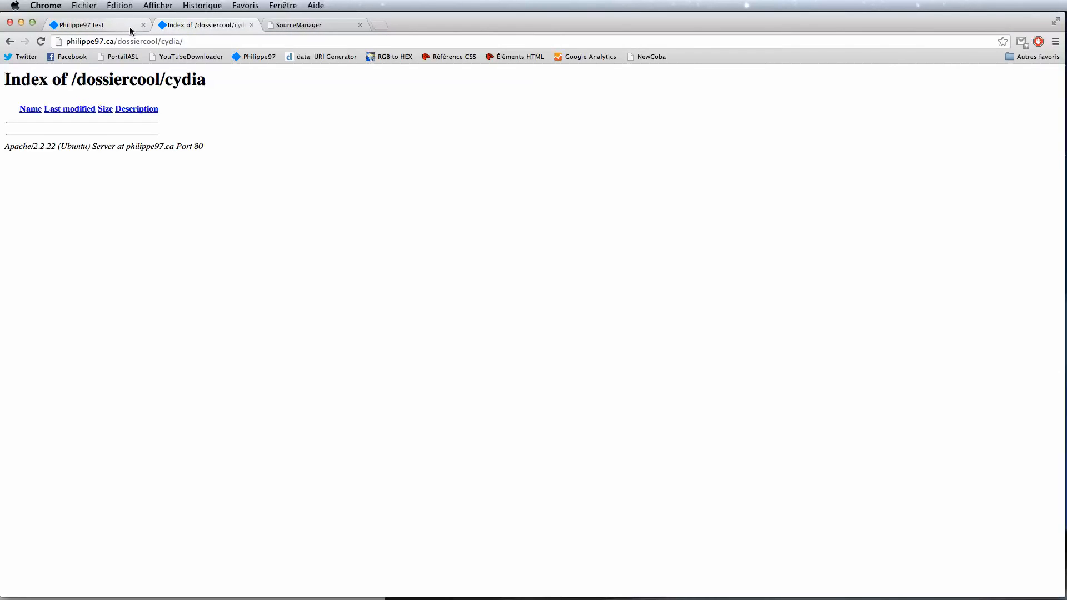
left_click(22, 23)
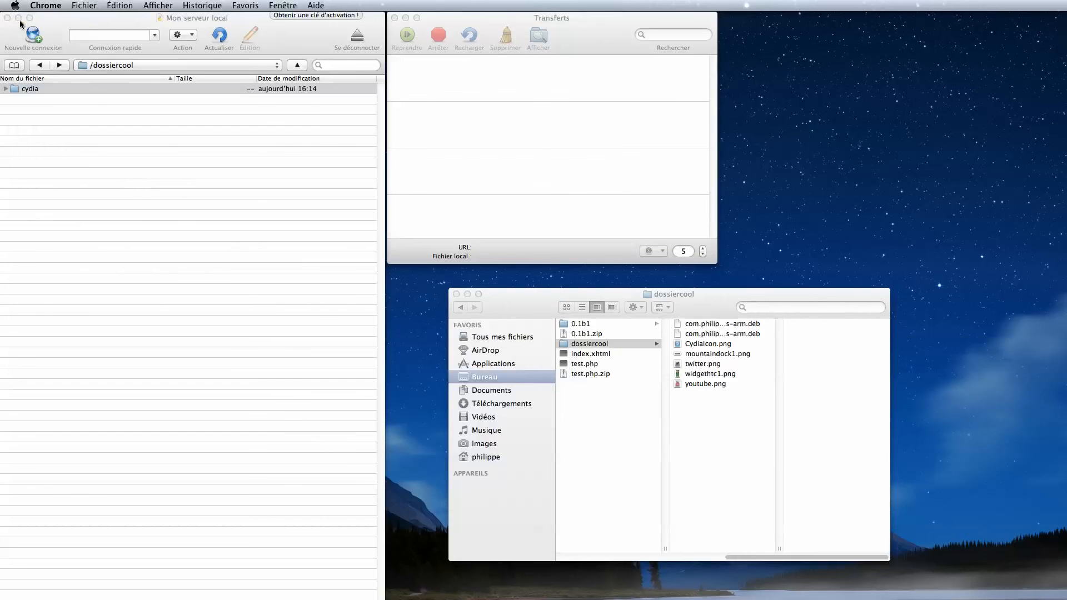
Step: Open the cydia folder in Cyberduck, select stats, and put the cursor in Chrome's address bar
double_click(26, 88)
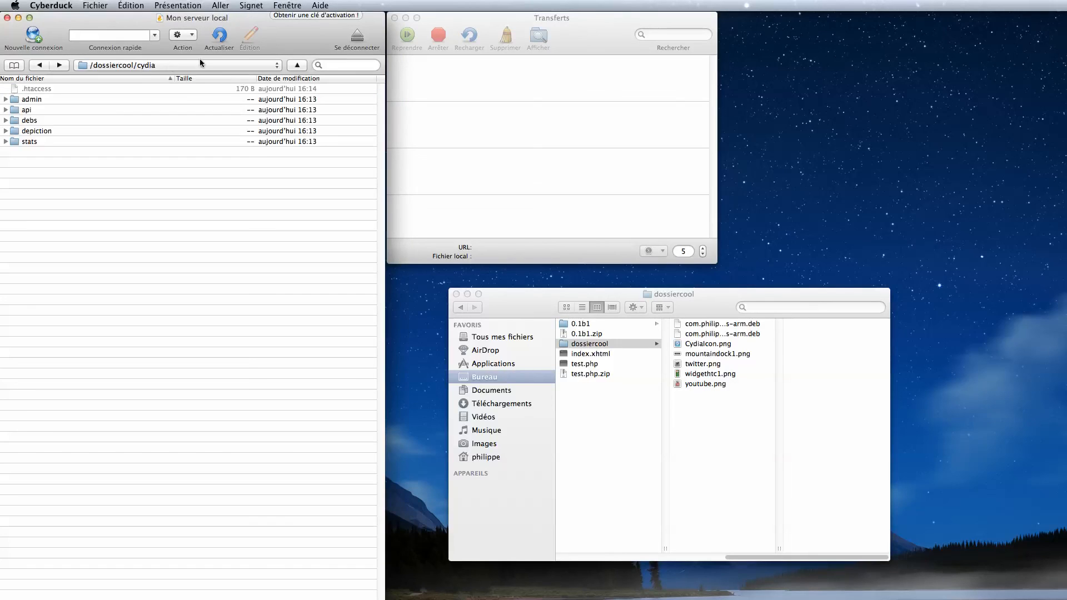
left_click(28, 142)
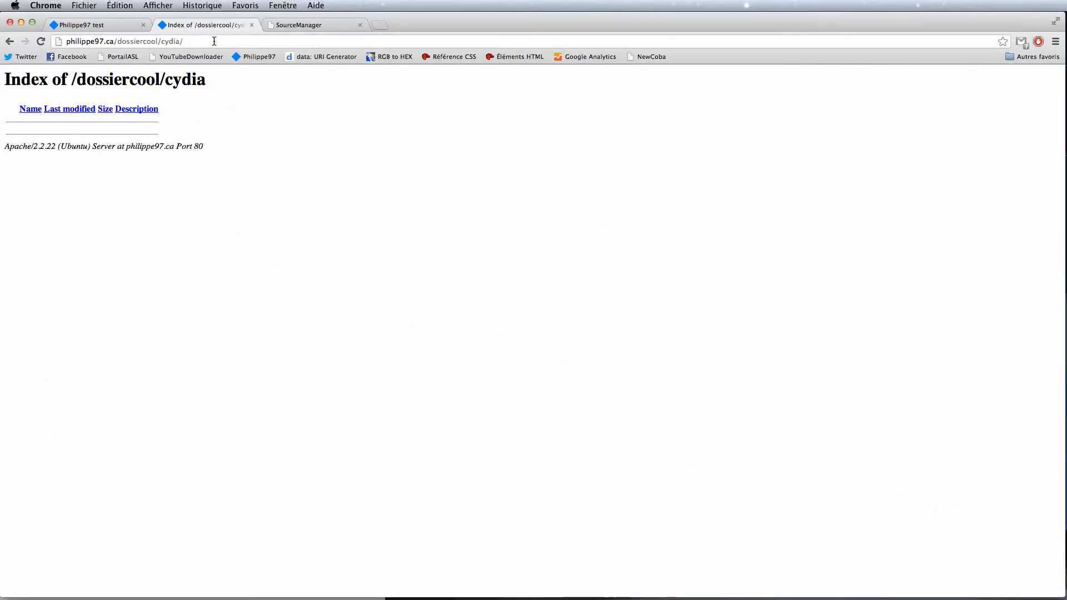
left_click(214, 41)
left_click(253, 42)
Step: Load cydia/stats for the new repo, then open the main Philippe97 cydia statistiques page in a new tab
type("stats")
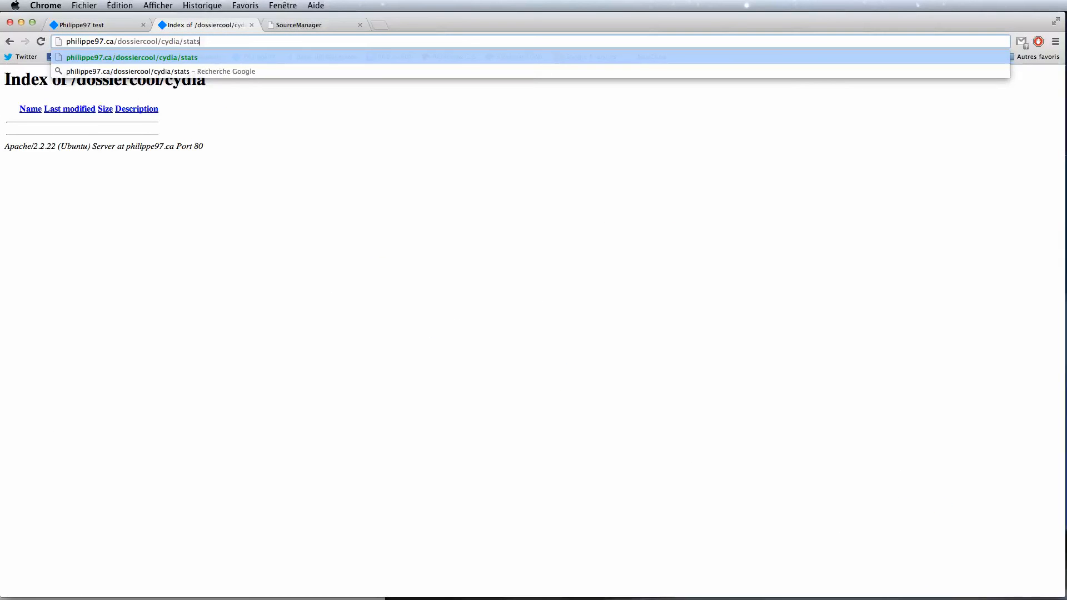
key("Return")
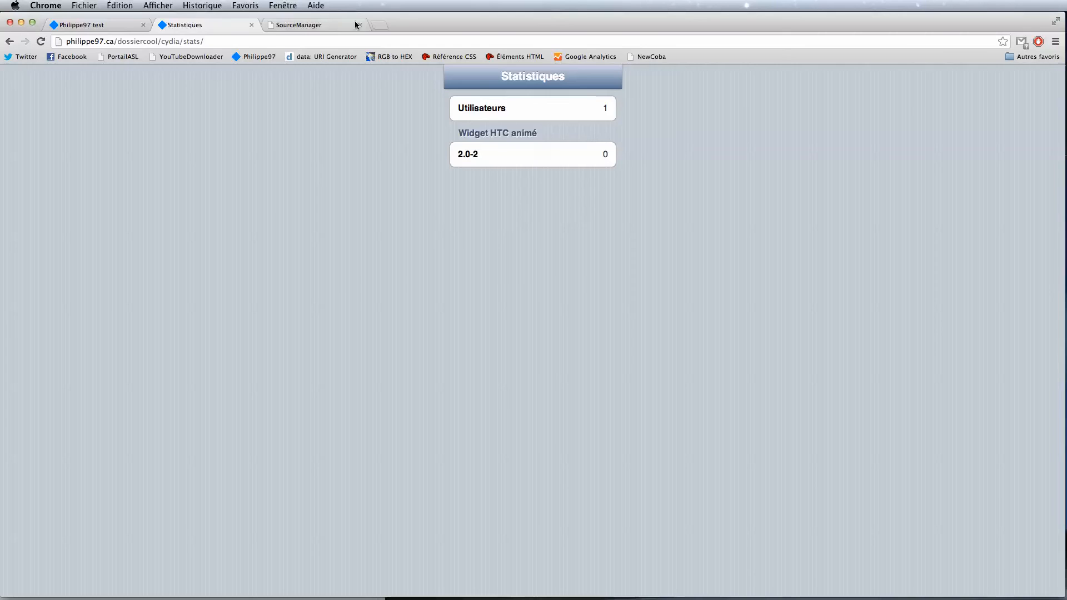
left_click(378, 24)
left_click(262, 57)
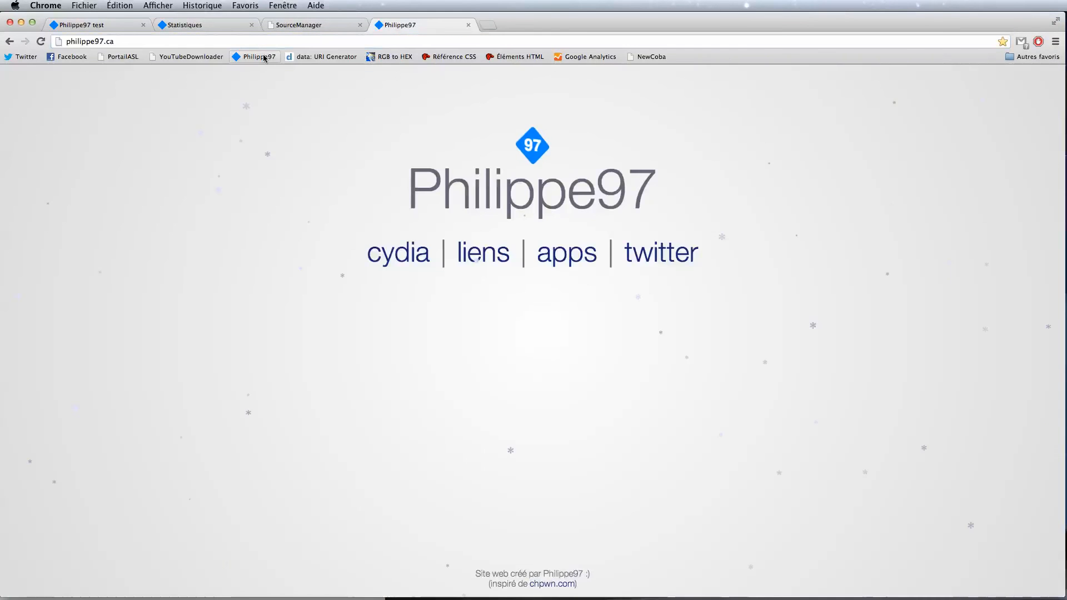
left_click(389, 251)
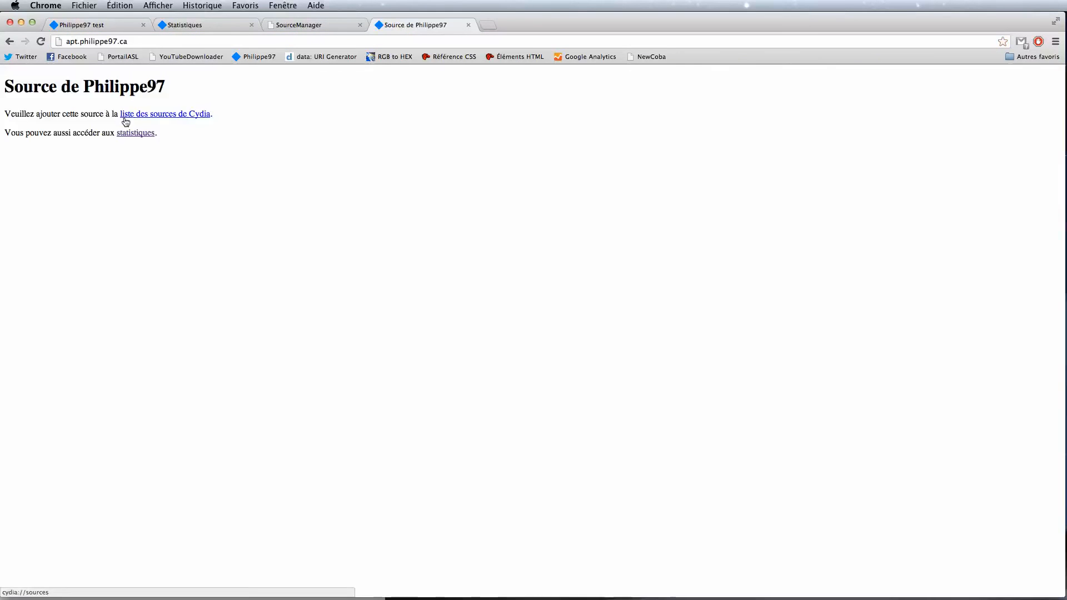
left_click(135, 133)
Step: Compare the two statistics pages, then close both Statistiques tabs
scroll(271, 283, "down", 15)
scroll(271, 284, "up", 15)
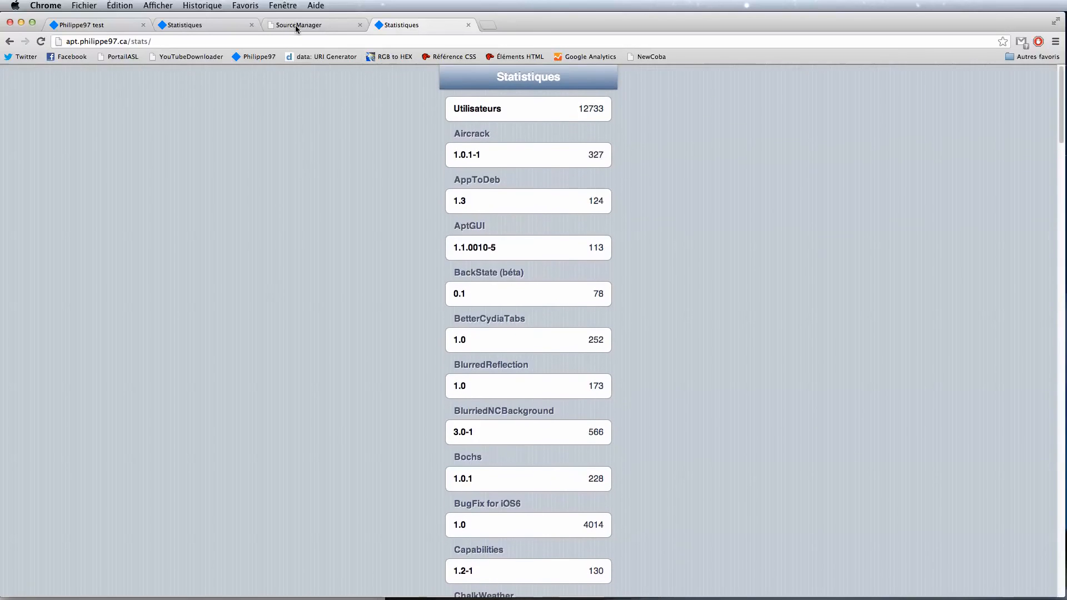
left_click(217, 25)
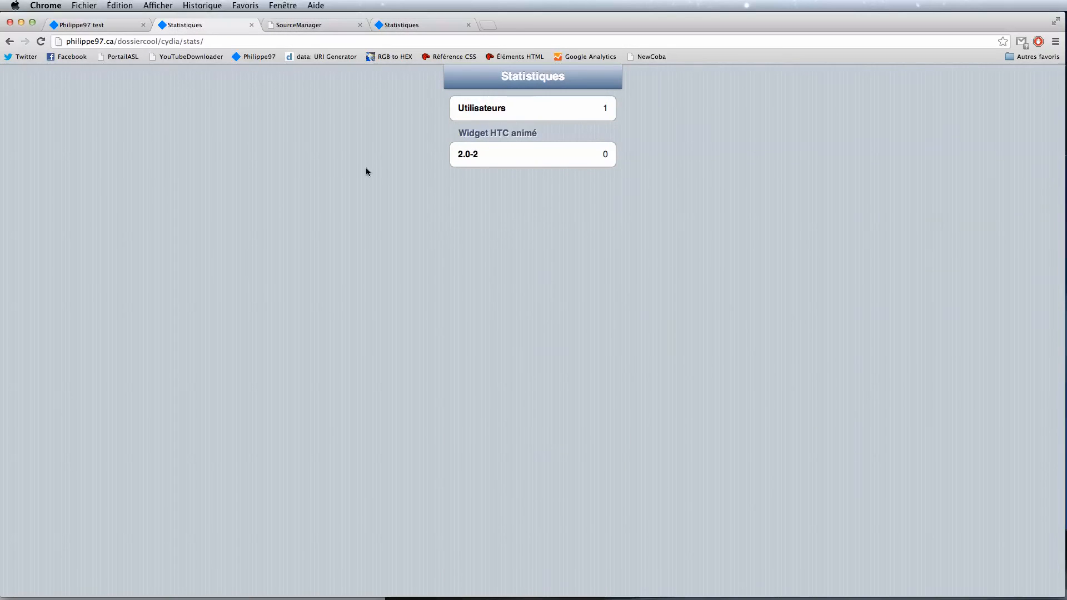
left_click(468, 25)
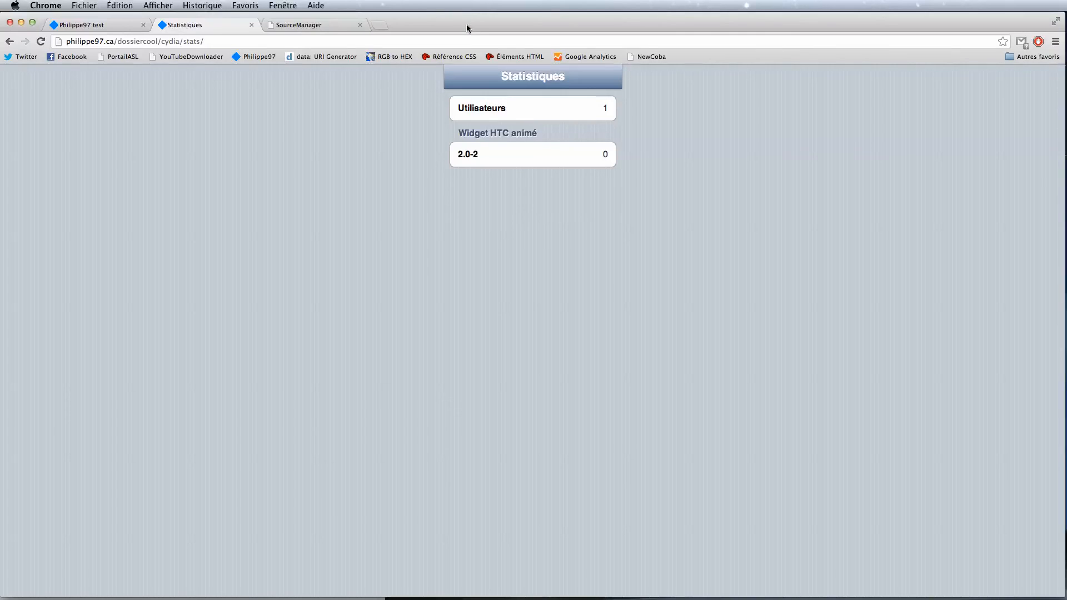
left_click(251, 25)
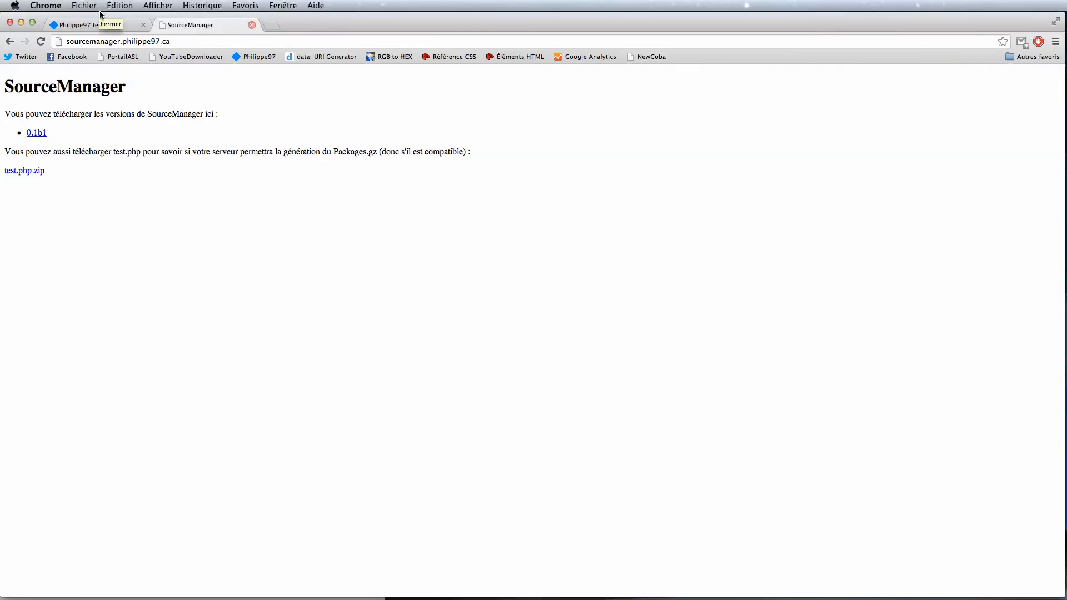
Step: Return to the Philippe97 test tab with the SourceManager page
left_click(103, 25)
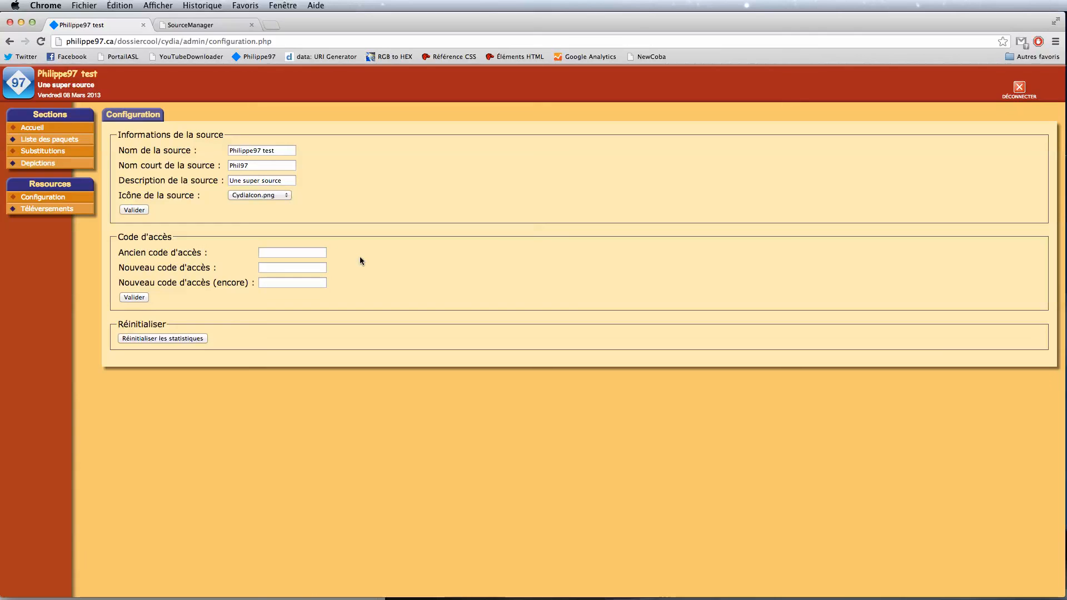